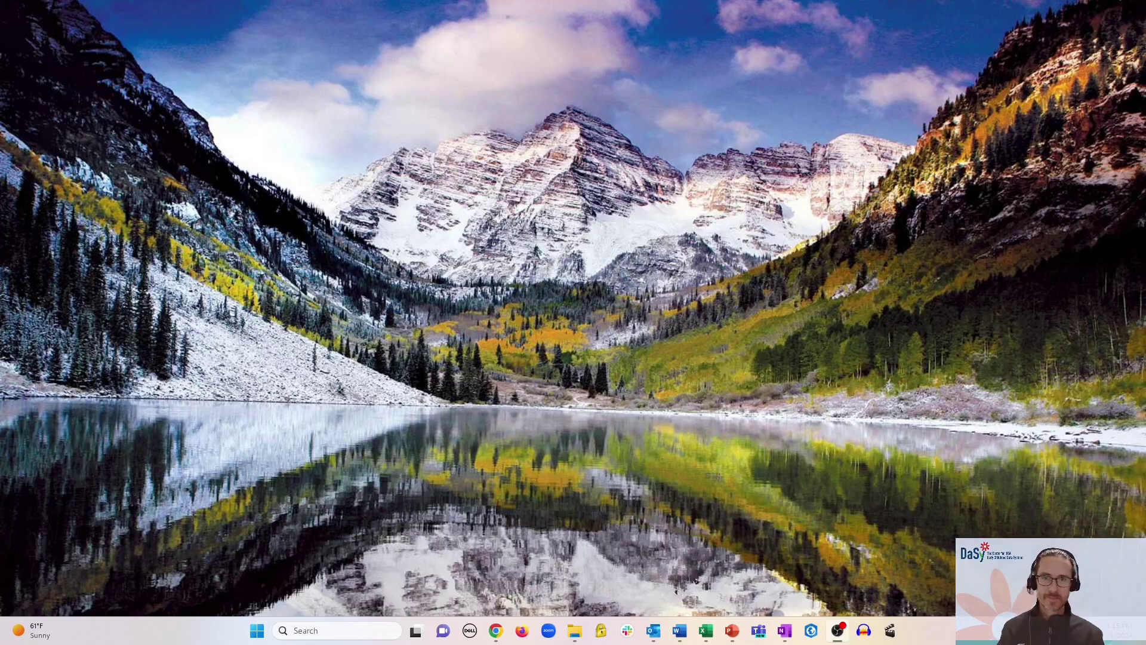
Step: Switch to the sample child outcomes workbook in Excel and rename the Data sheet to SourceData
click(712, 637)
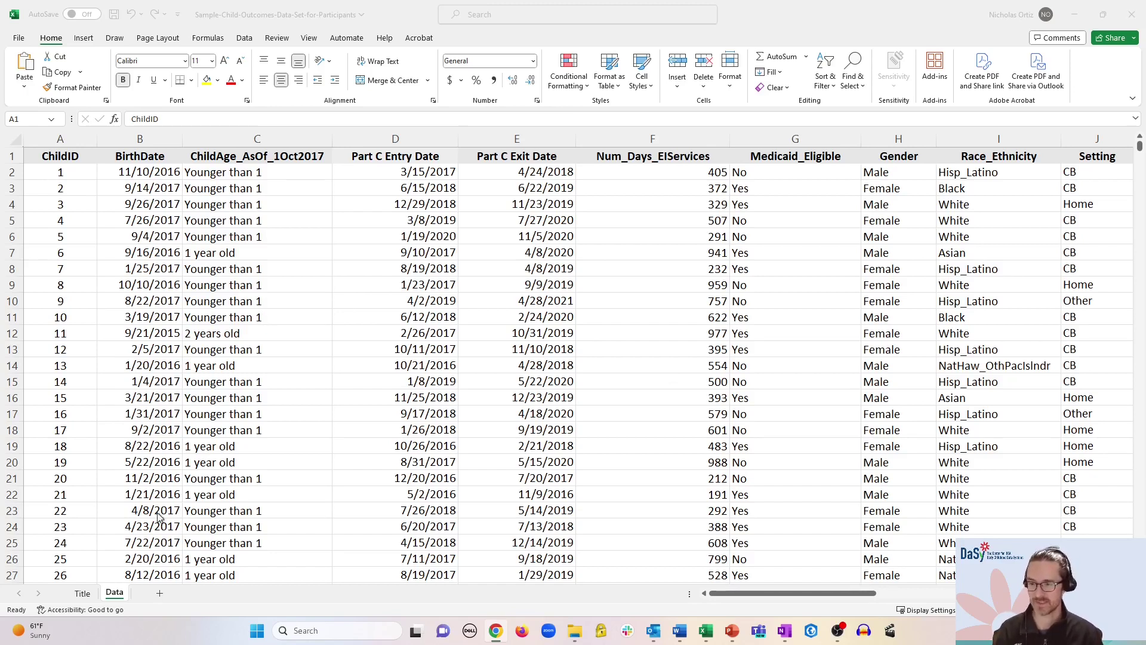
click(114, 597)
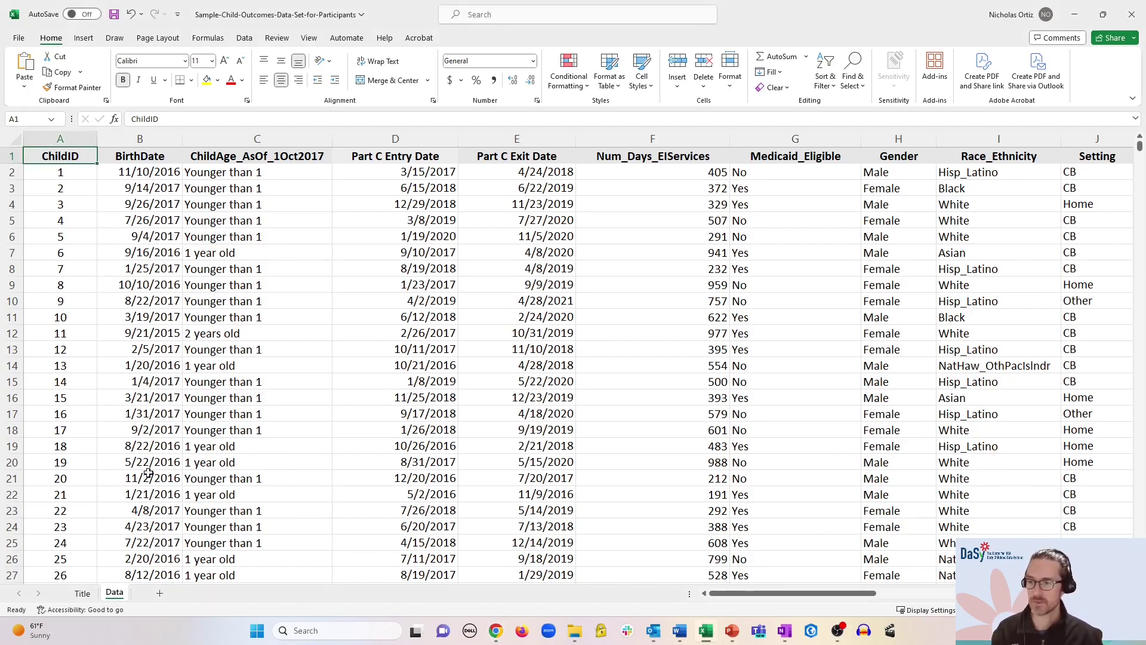
right_click(114, 597)
click(148, 441)
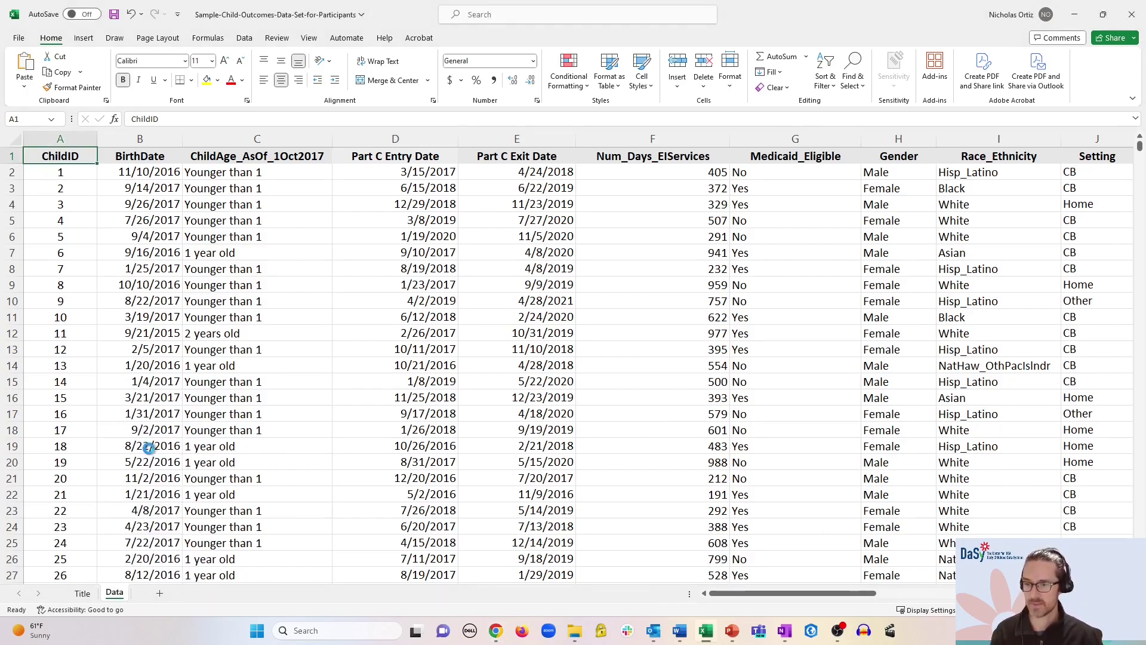
text(Soucre)
key(BackSpace)
key(BackSpace)
key(BackSpace)
text(rceData)
key(Return)
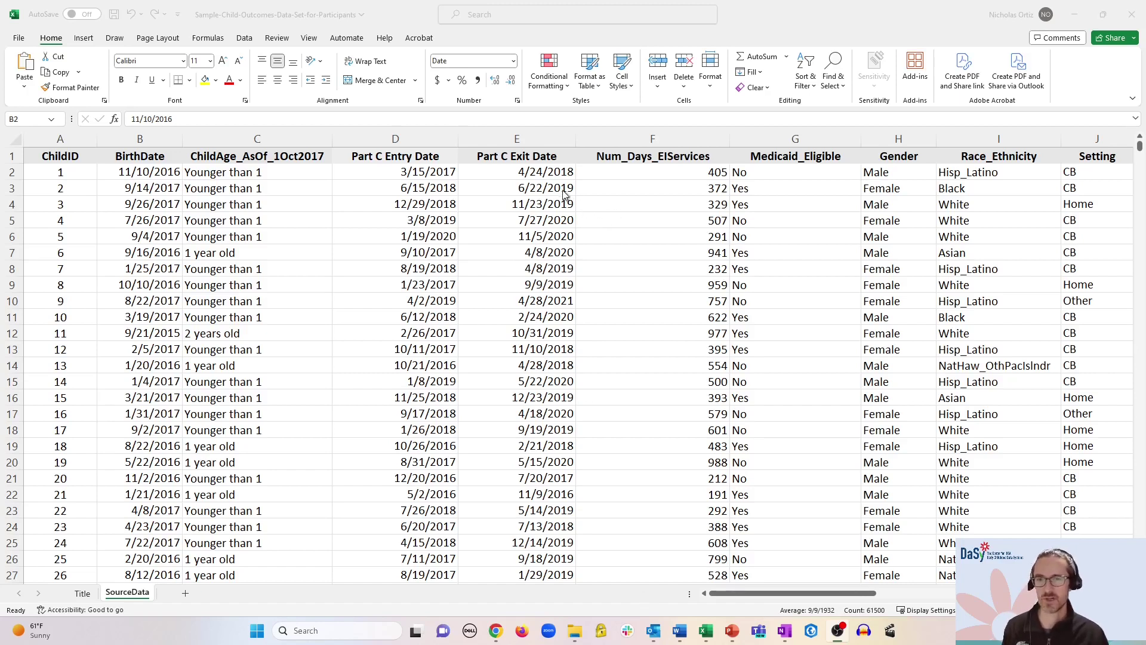
Step: Select the whole data range on the SourceData sheet to check its extent
key(ctrl+a)
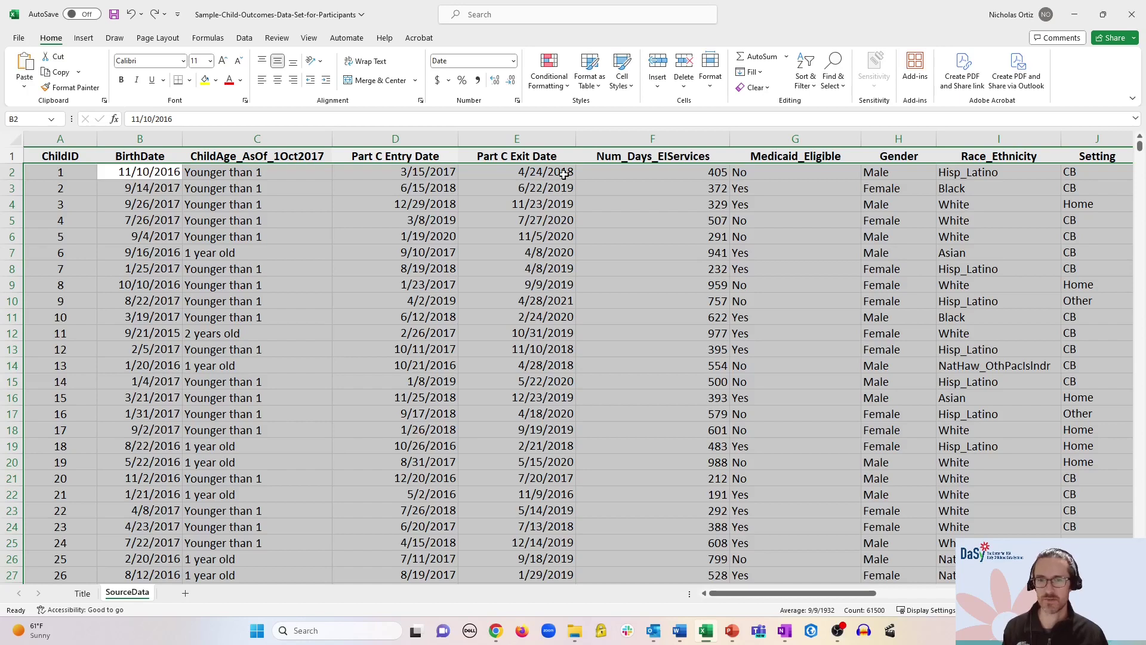
click(564, 175)
key(alt+Tab)
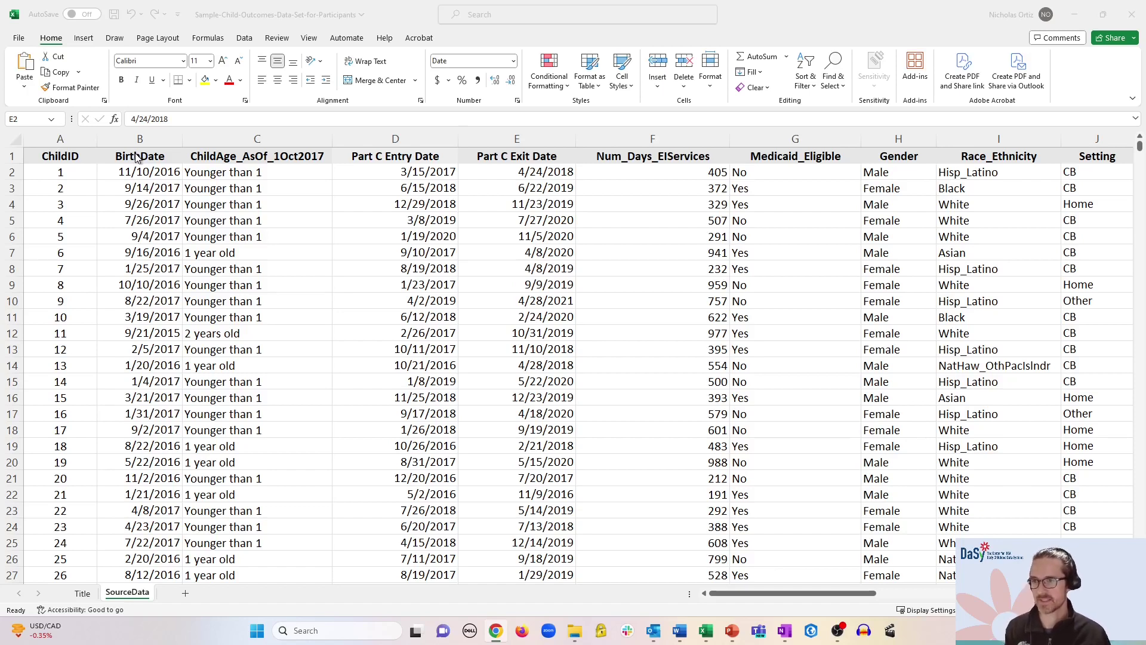
key(alt+Tab)
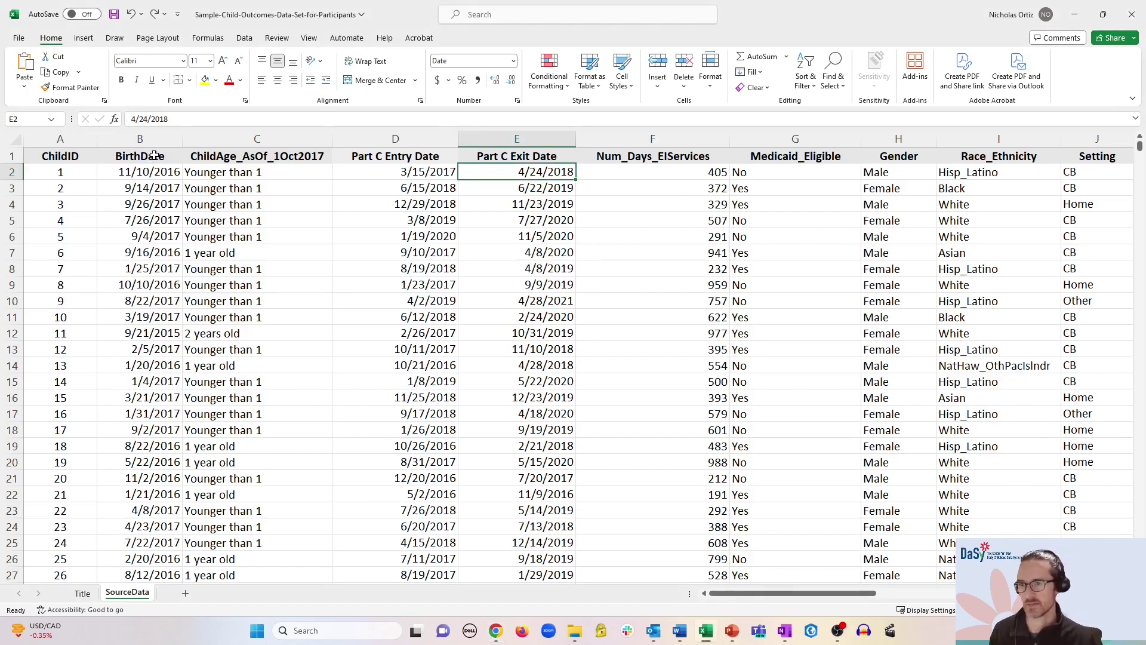
Step: Sort the child records by the BirthDate column in ascending order
click(154, 156)
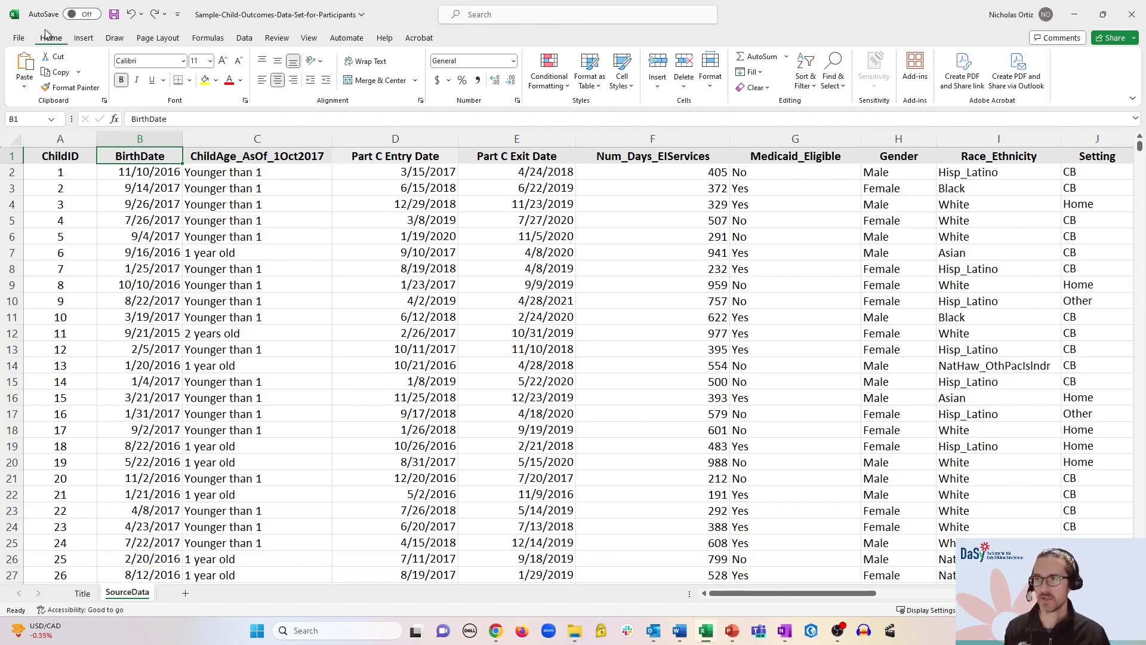
click(798, 89)
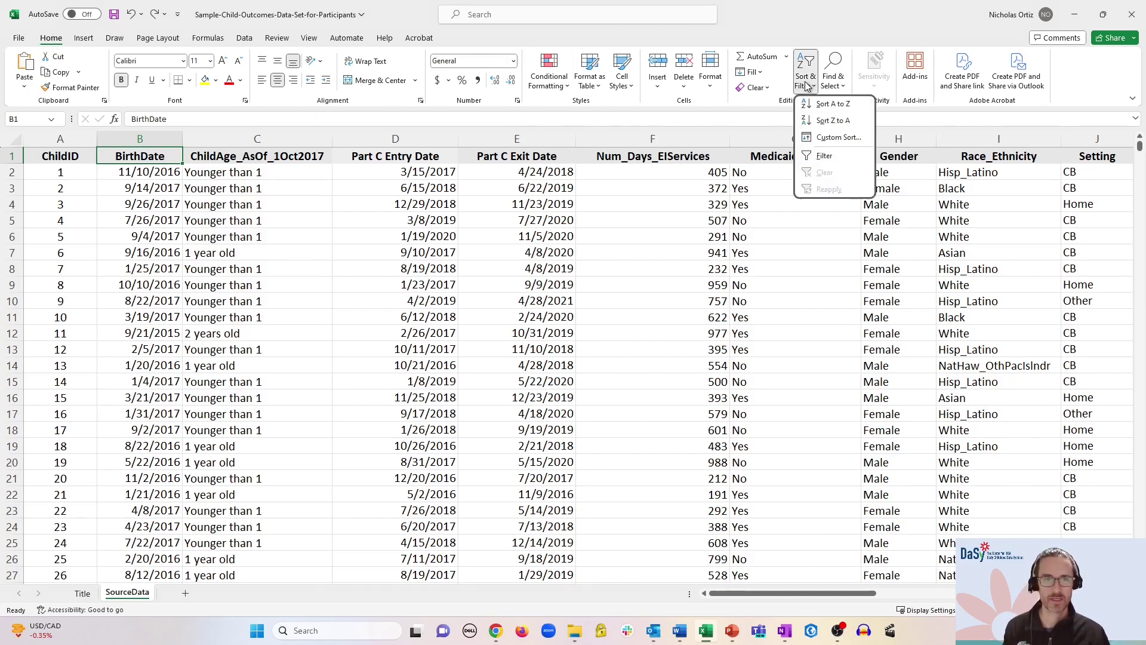
click(833, 105)
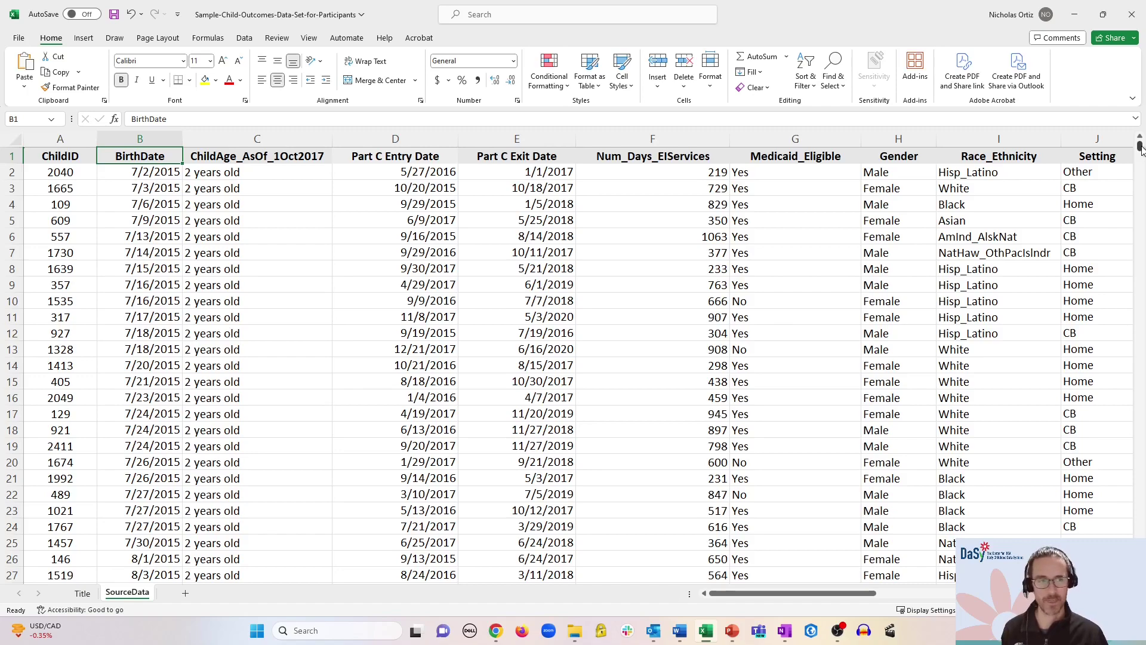
Step: Inspect the latest birth date record in the last row of the sorted data and return to the first row
drag(1140, 148, 1135, 567)
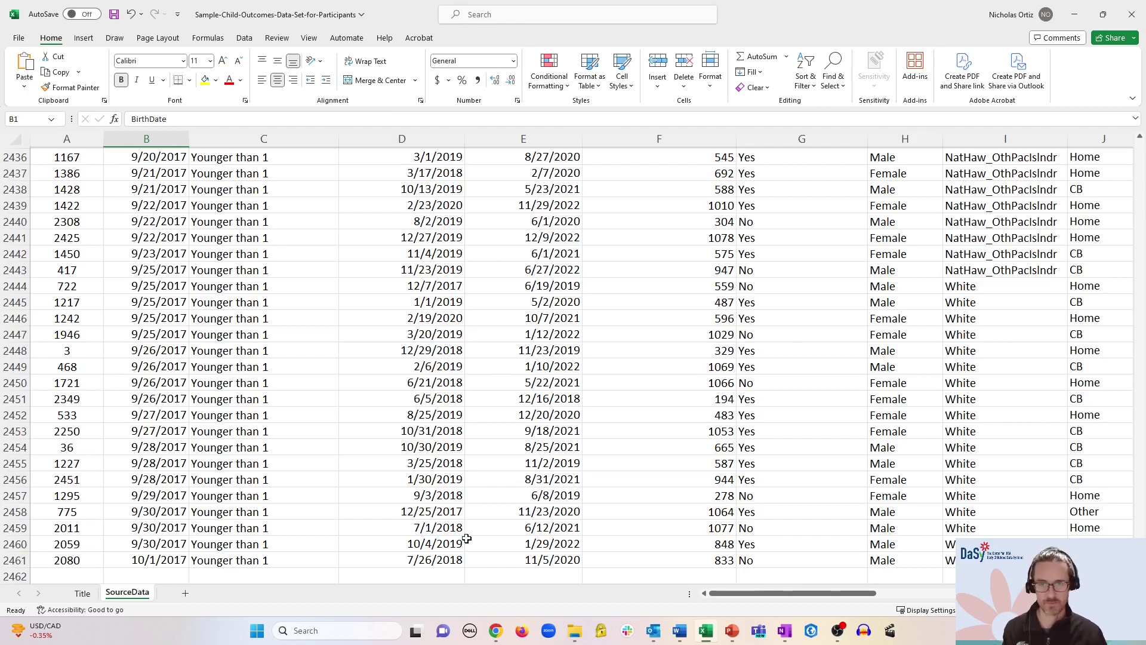
scroll(457, 547, down, 2)
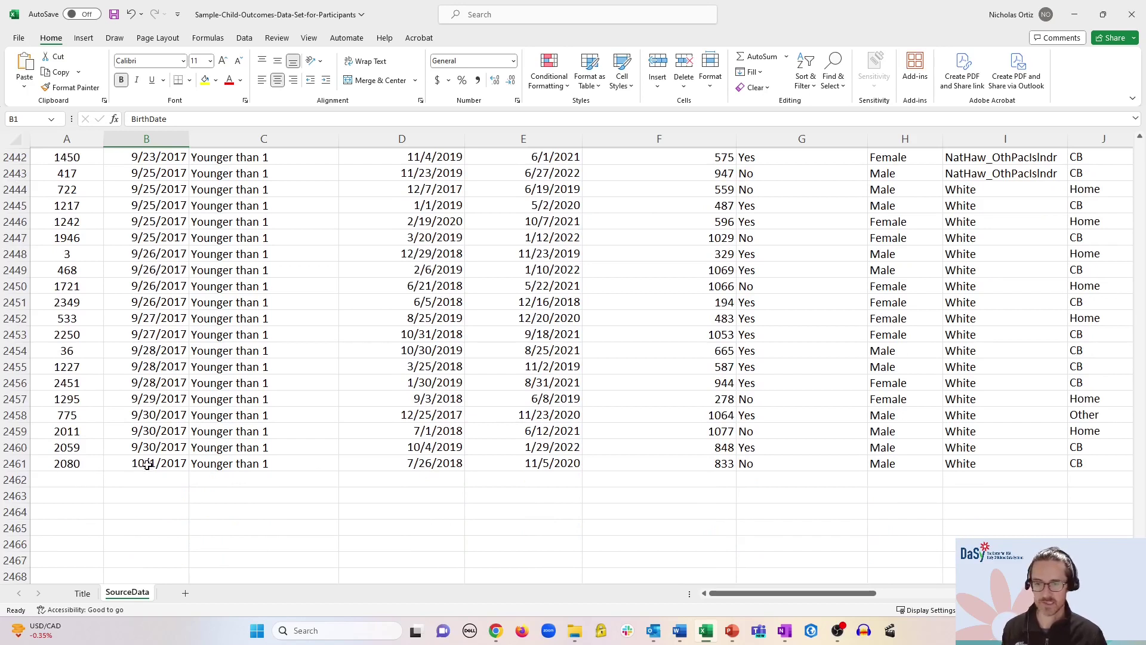
click(19, 463)
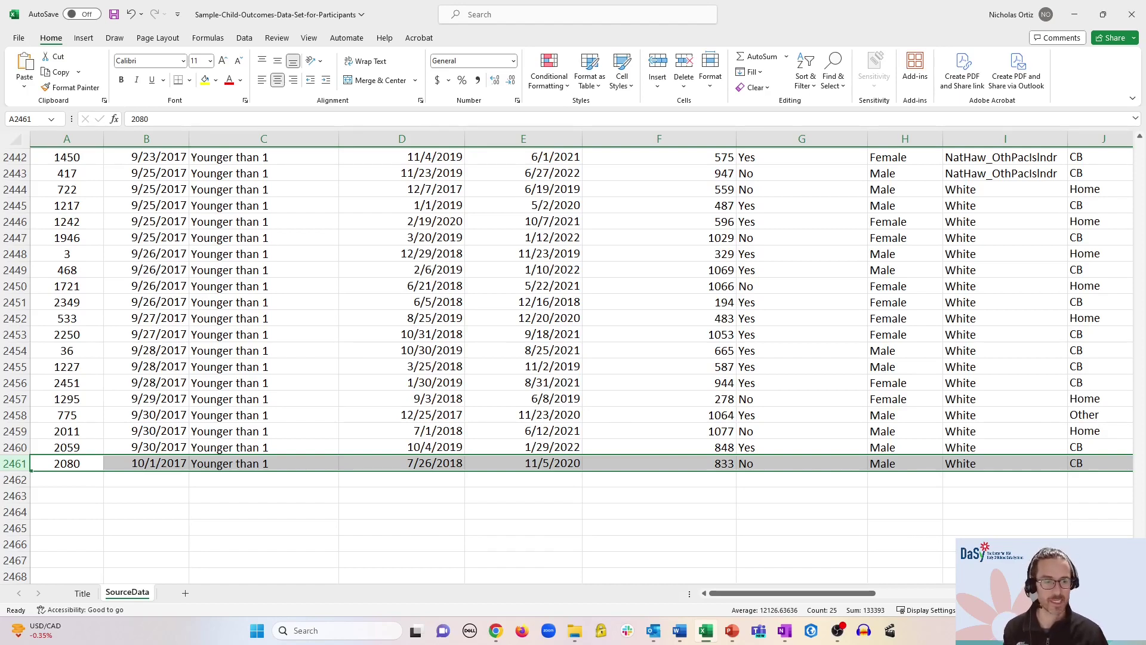
scroll(567, 365, down, 1)
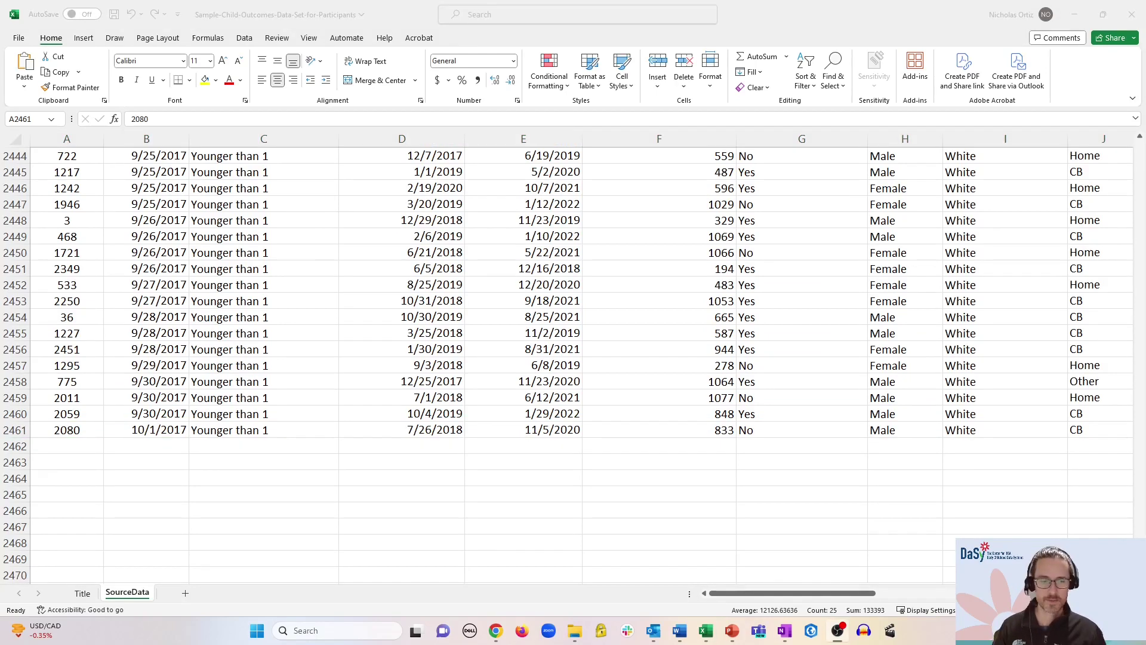
key(alt+Tab)
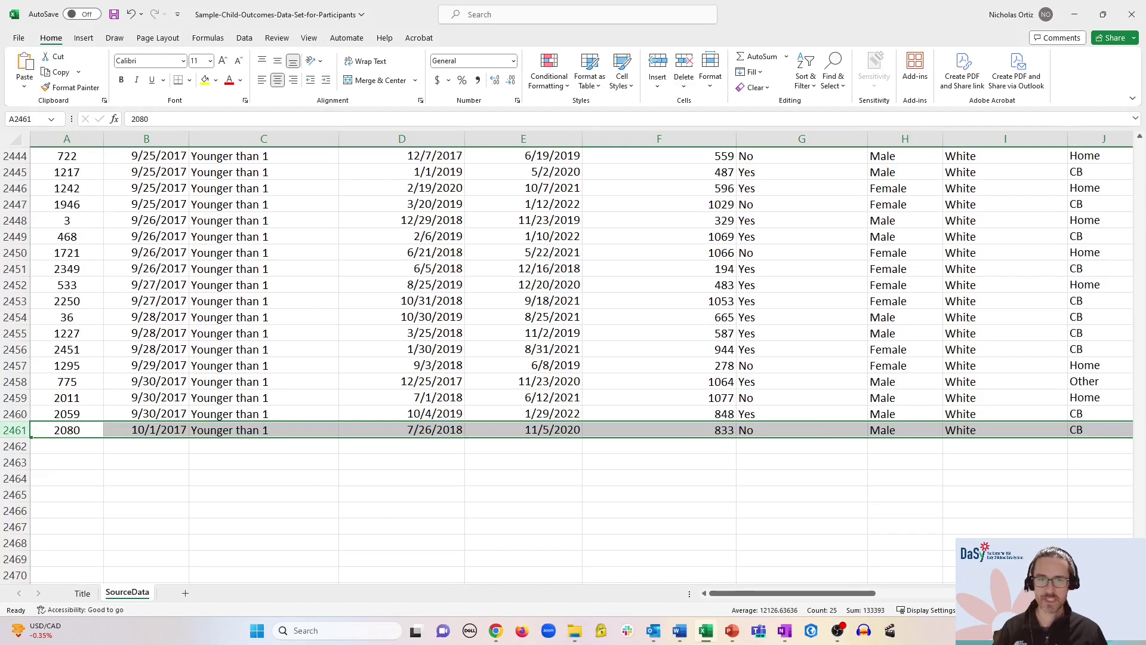
drag(1140, 570, 1128, 144)
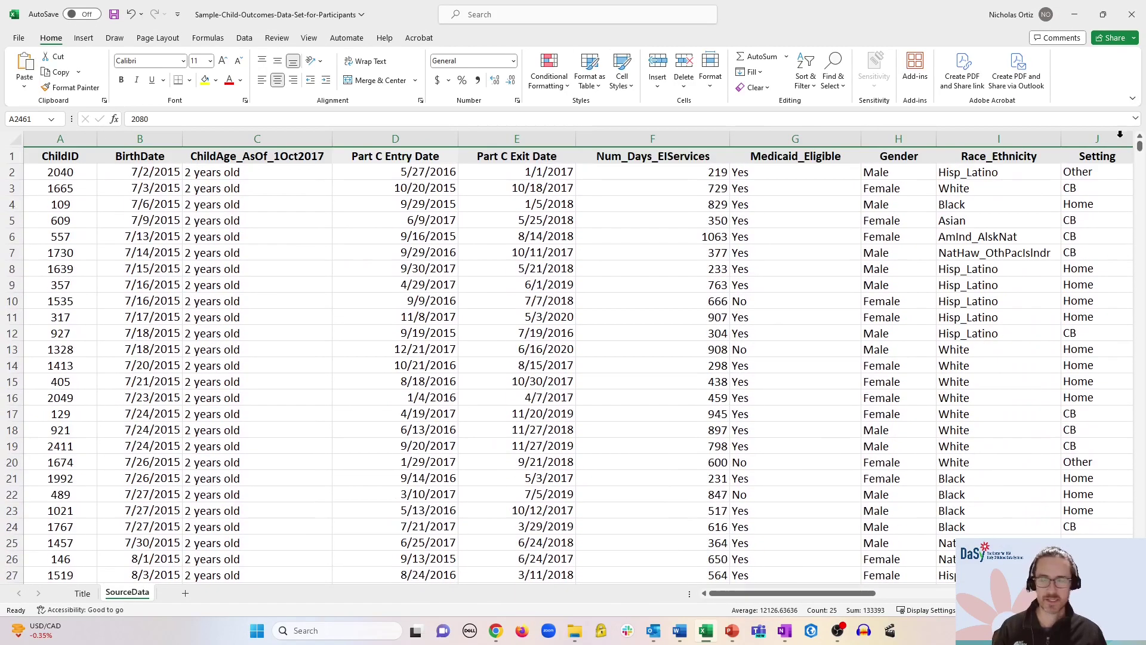
Step: Review the header row's variable names from ChildID across to Progress_BN and return to the first column
click(12, 155)
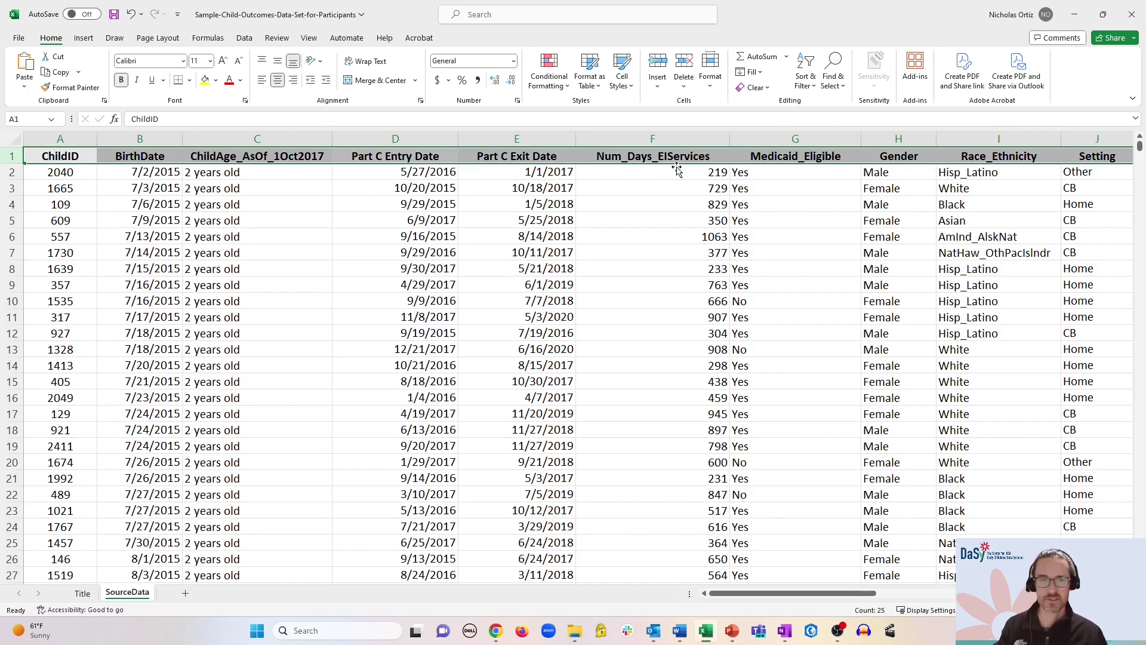
click(67, 154)
click(155, 159)
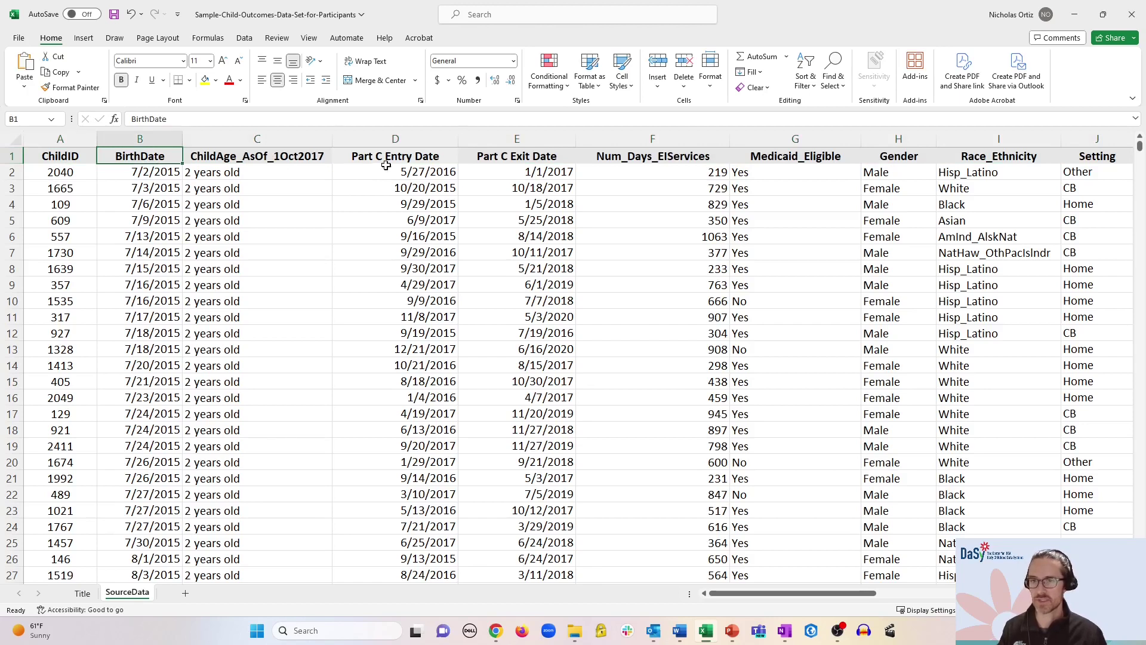
click(257, 155)
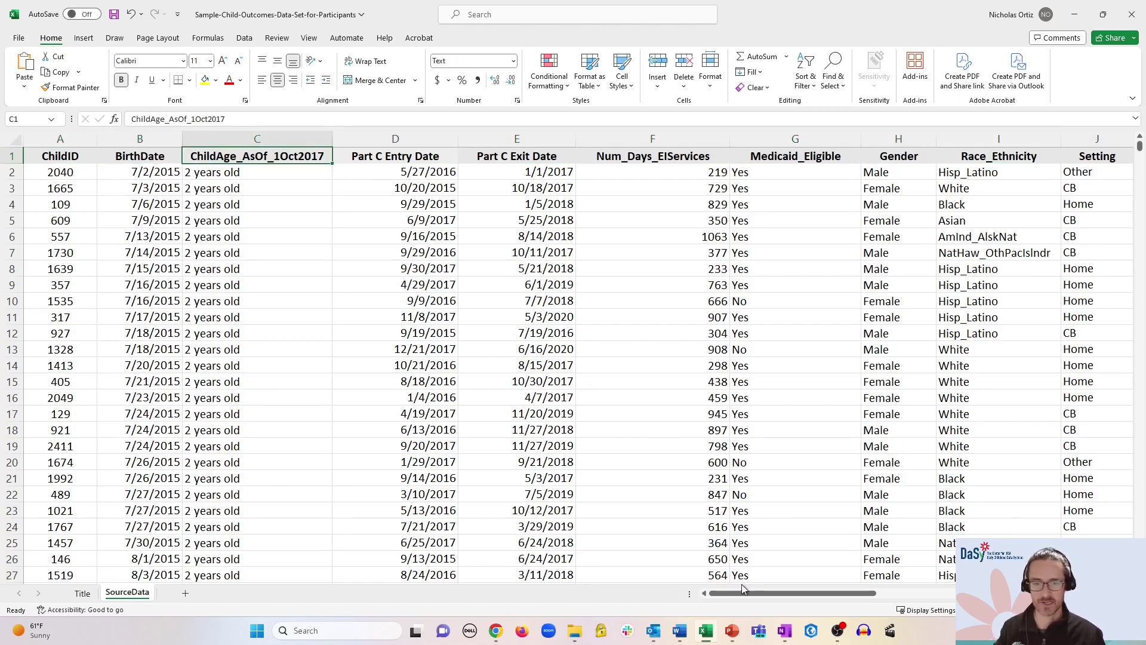
drag(744, 594, 996, 596)
click(1128, 593)
scroll(573, 364, left, 3)
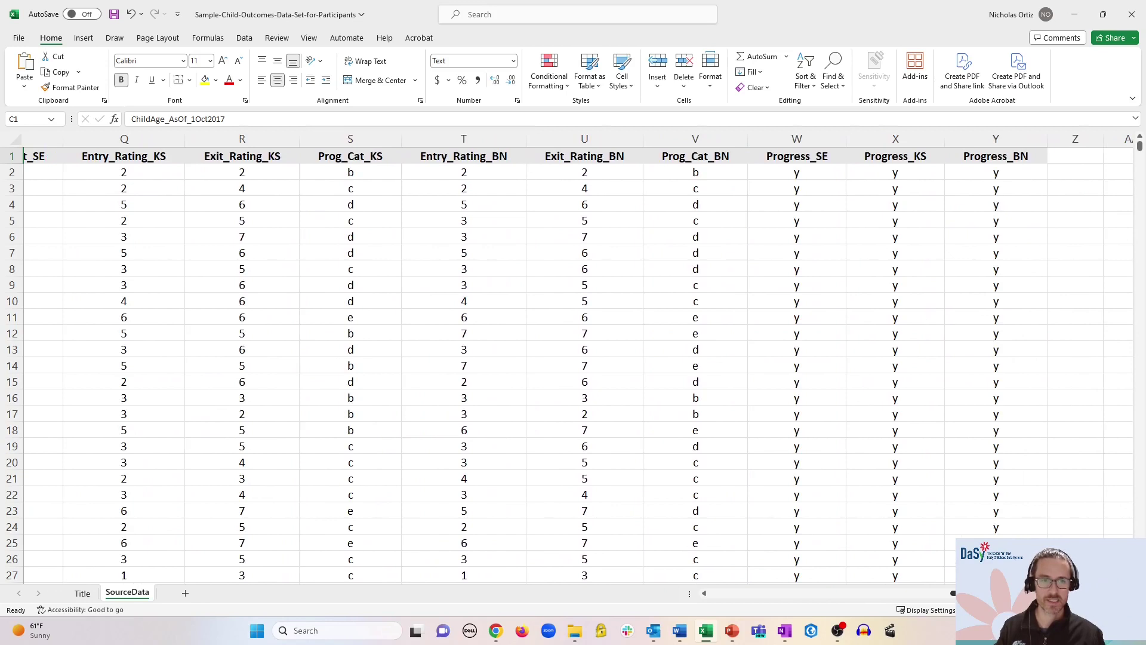
scroll(573, 364, left, 2)
drag(1073, 593, 832, 594)
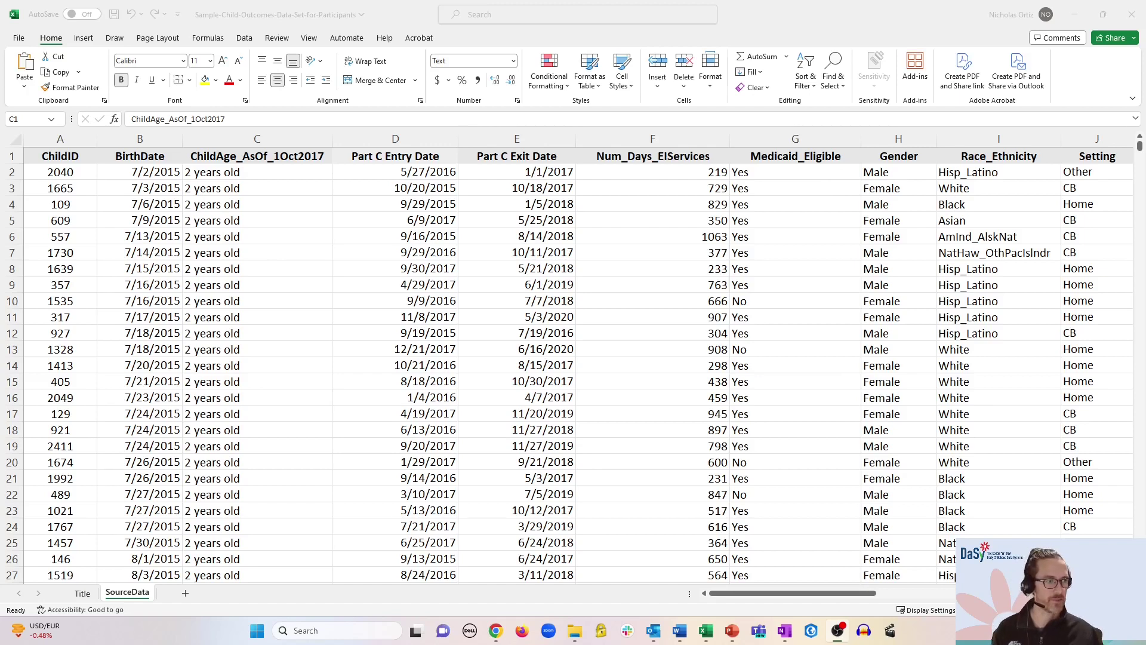
Step: Turn on filtering for all columns in the header row of the data set
click(806, 157)
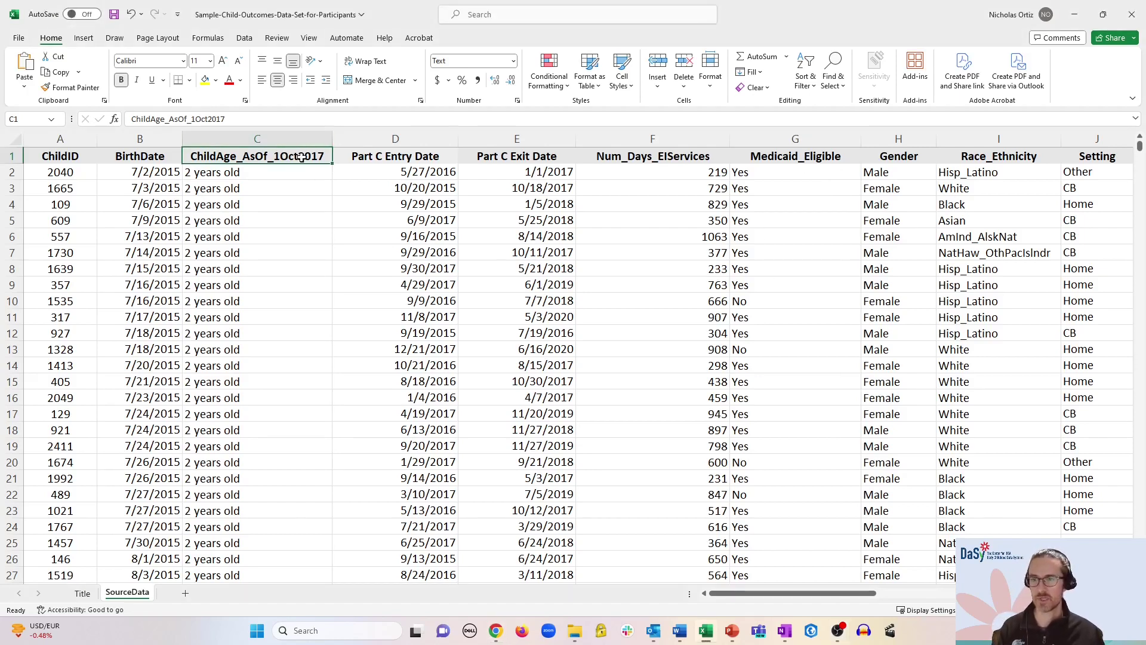
click(806, 88)
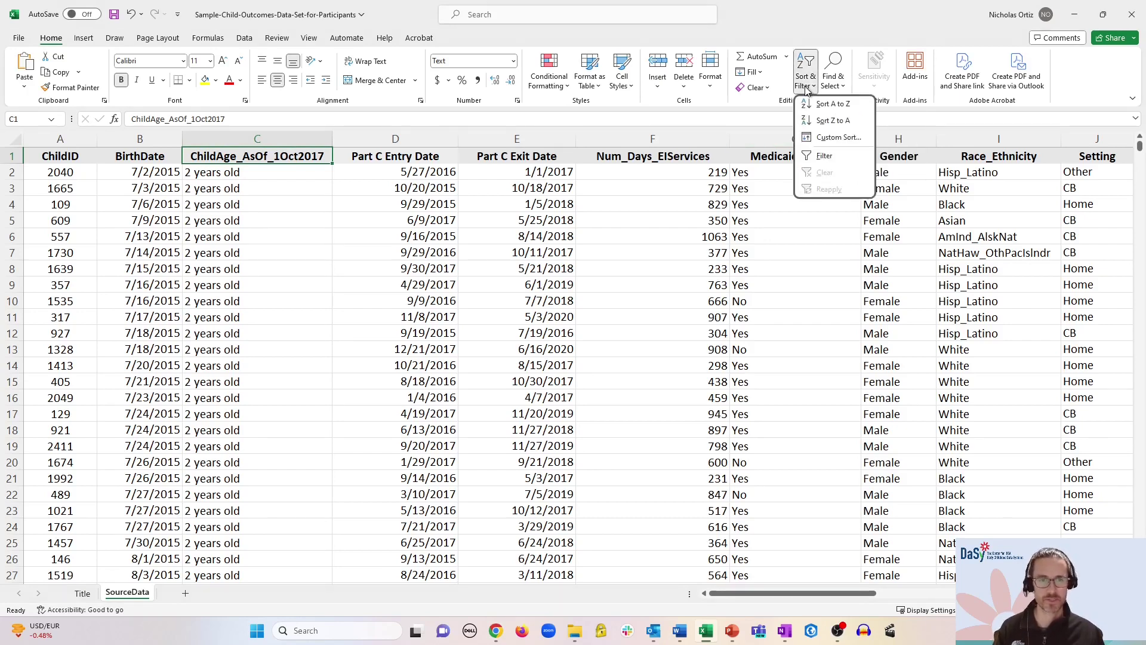
click(833, 159)
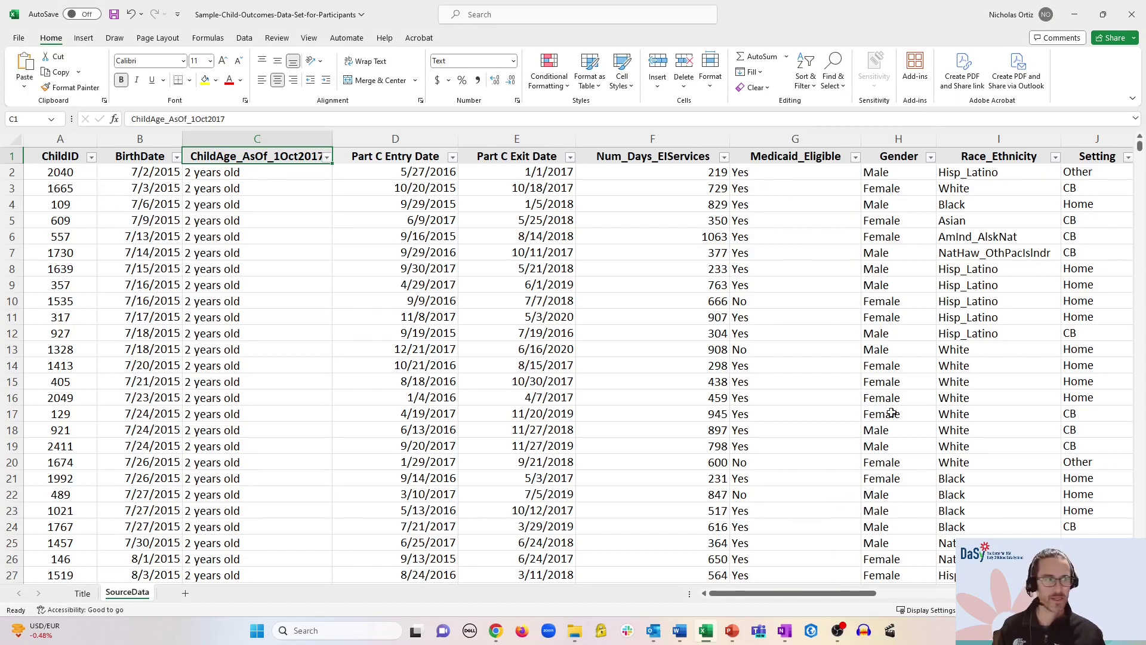
Step: Check the filter value lists of Entry_Rating_SE and Num_Days_EIServices for out-of-range values without applying a filter
drag(845, 594, 1012, 596)
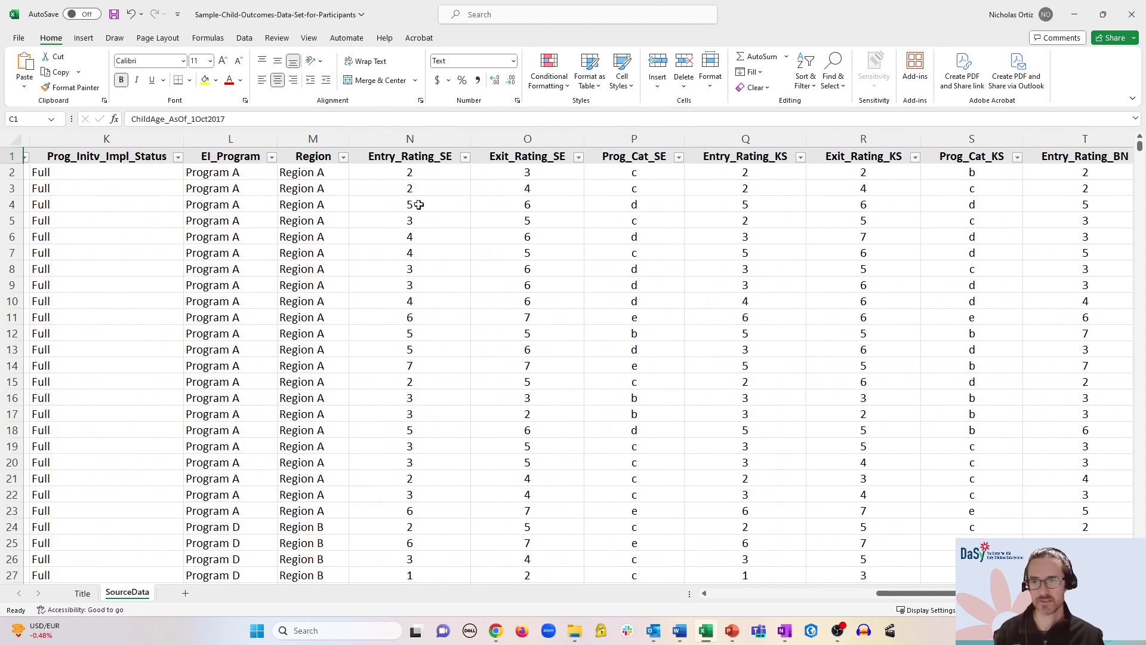
click(465, 157)
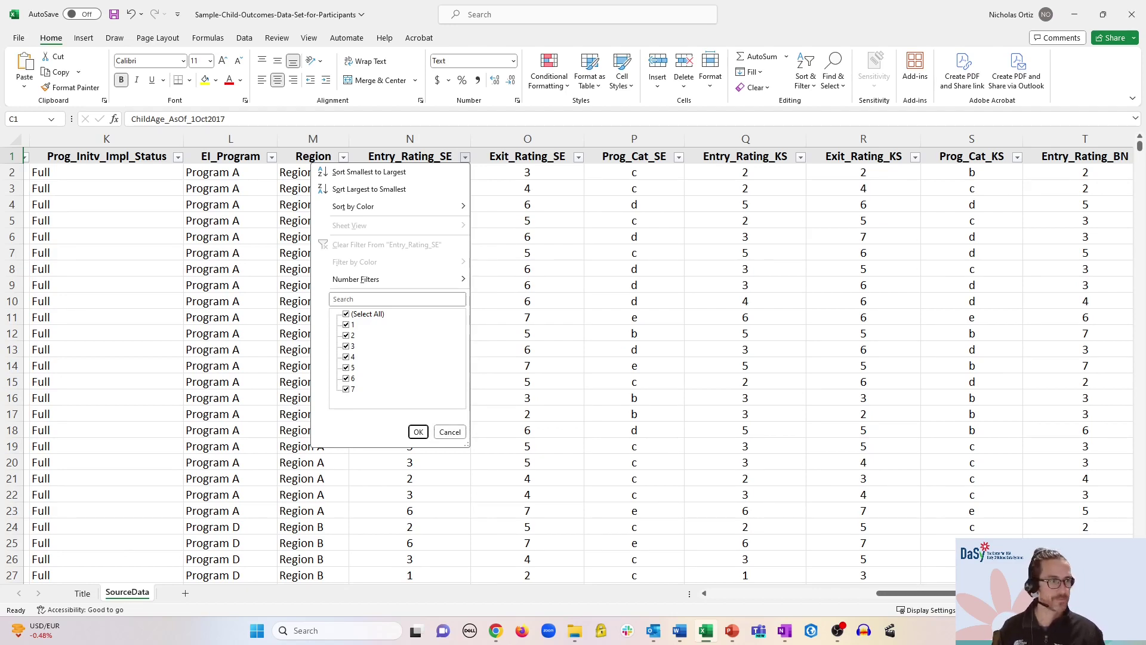
drag(896, 595, 774, 597)
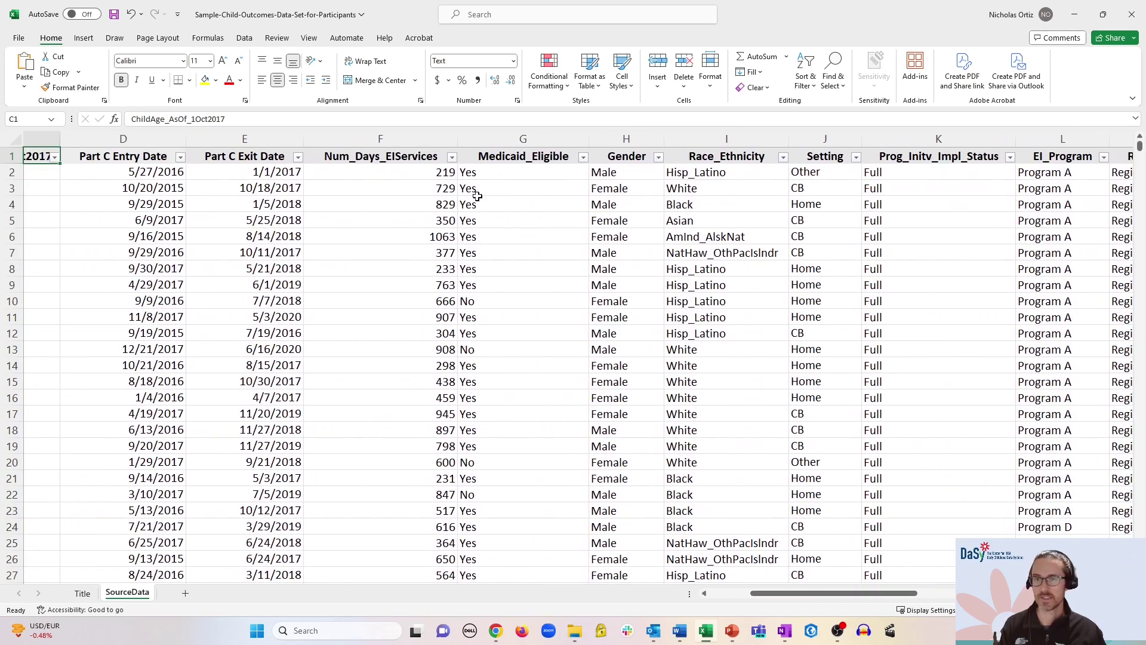
click(452, 157)
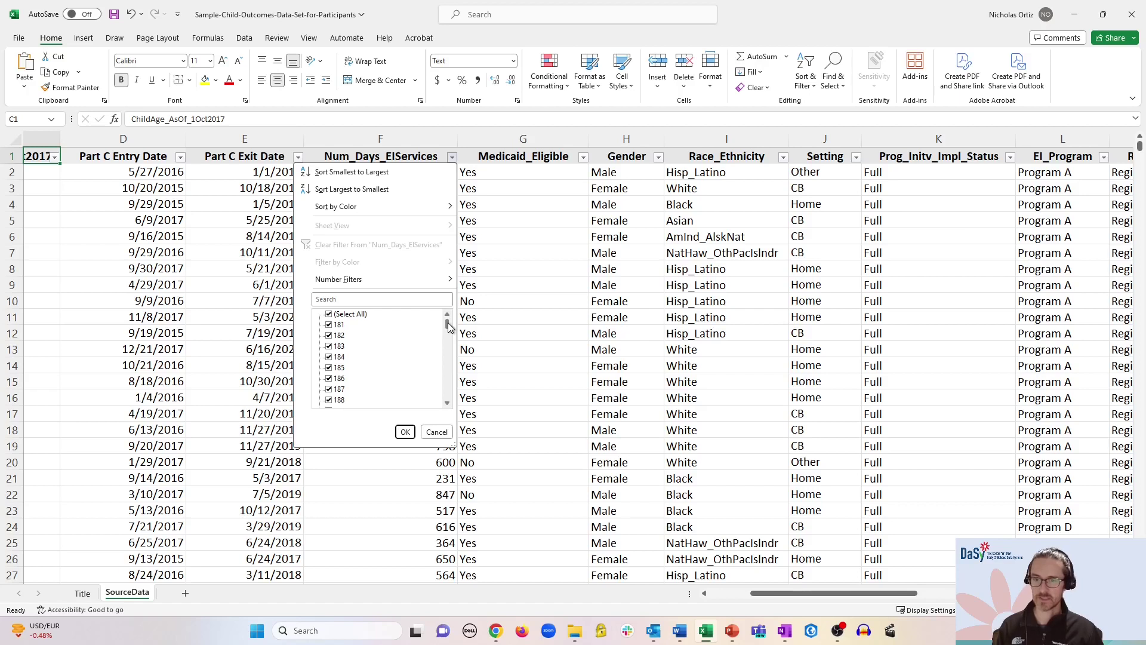
drag(449, 326, 443, 412)
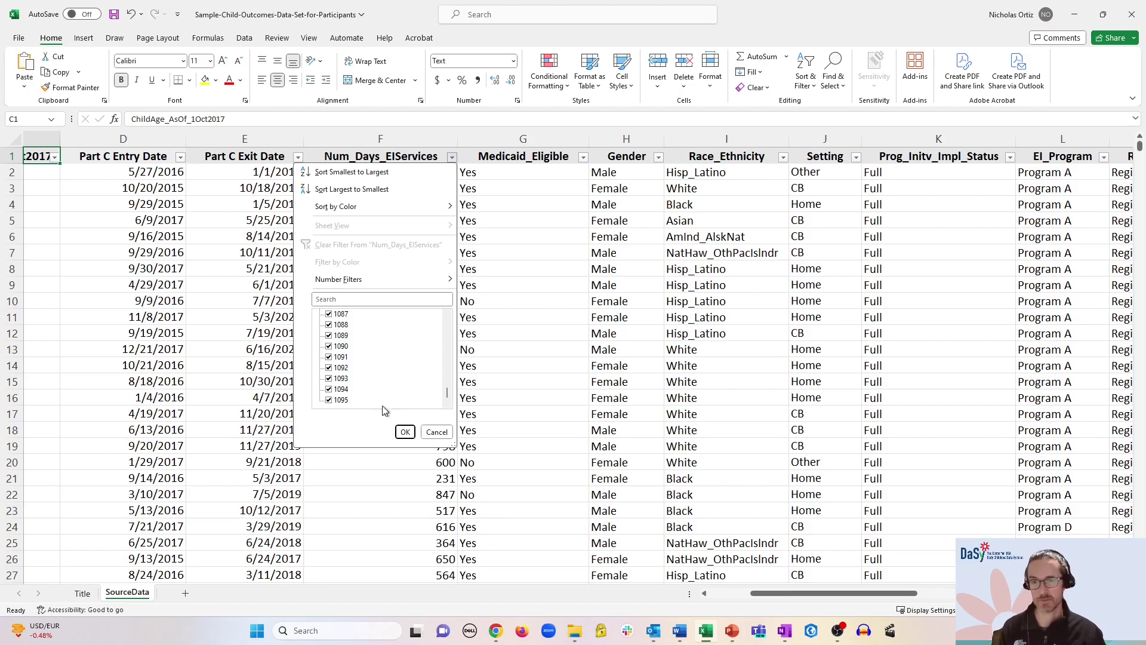
click(438, 436)
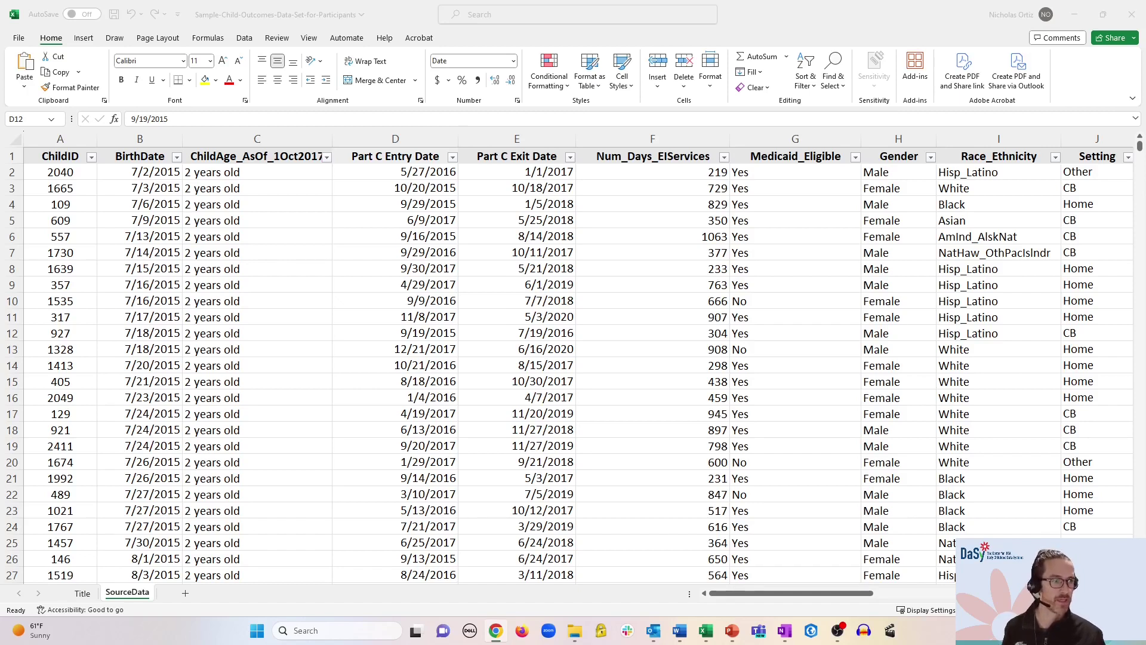
Step: Look through the filter-enabled data set down to its last record and return to the header row
drag(740, 593, 742, 597)
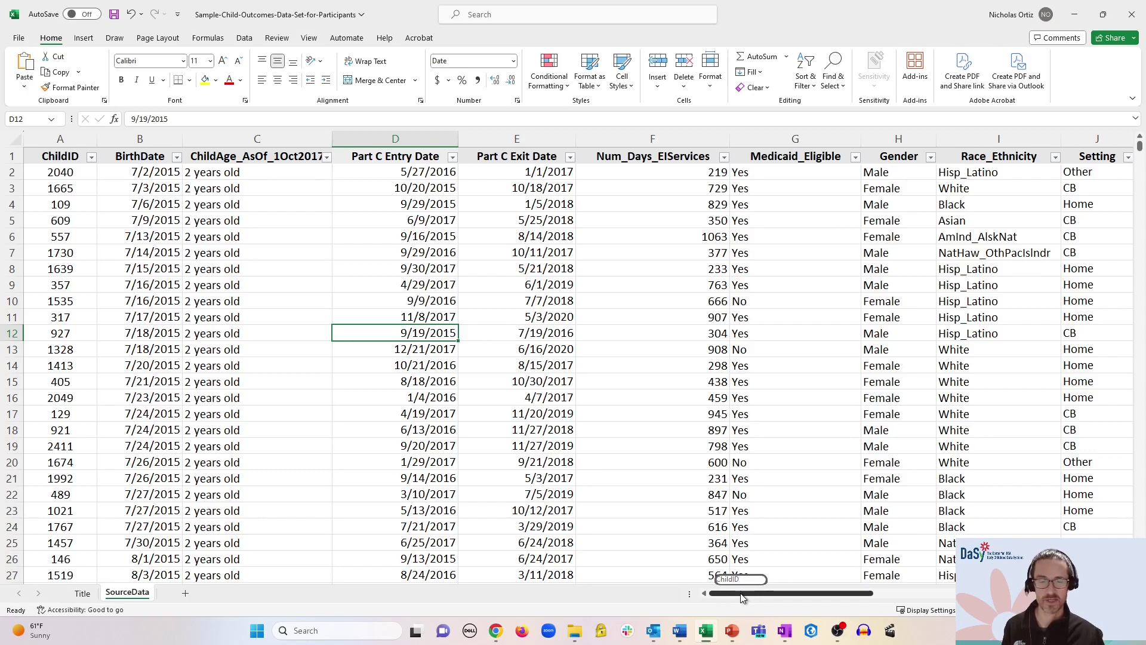
mouse_move(742, 597)
mouse_down()
mouse_move(959, 588)
mouse_move(723, 607)
mouse_up()
drag(1141, 146, 1140, 280)
drag(1140, 306, 1140, 574)
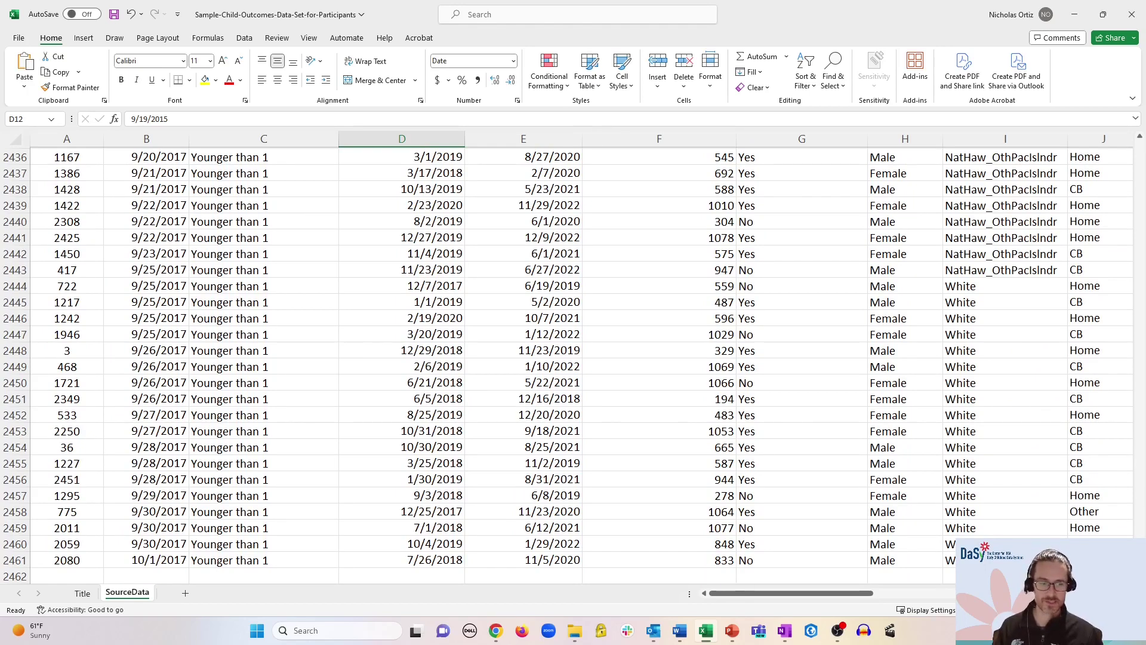
drag(1141, 570, 1140, 6)
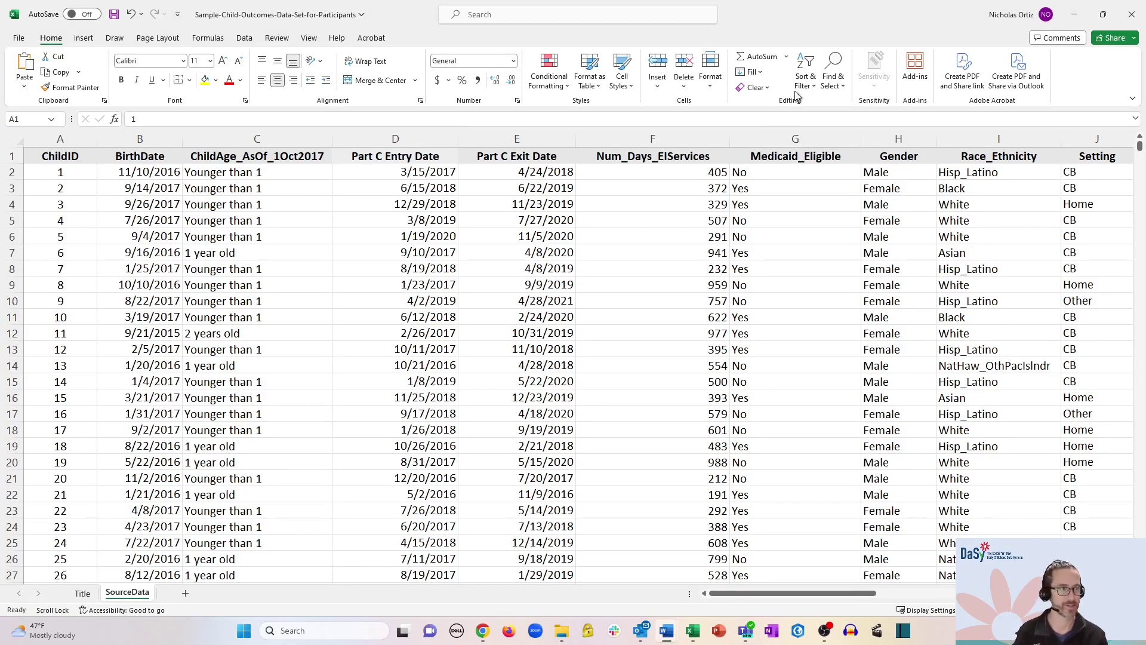
Step: Format the data set as a table in a light blue banded style, checking that the range $A$1:$Y$2461 with headers covers every record
click(63, 173)
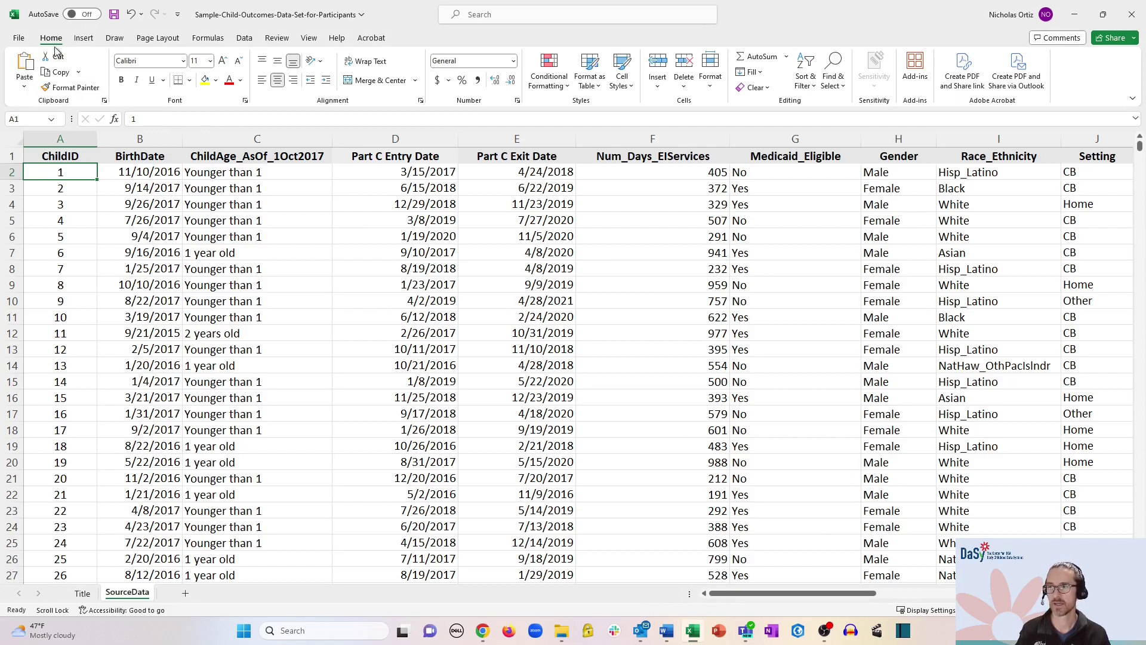
click(602, 88)
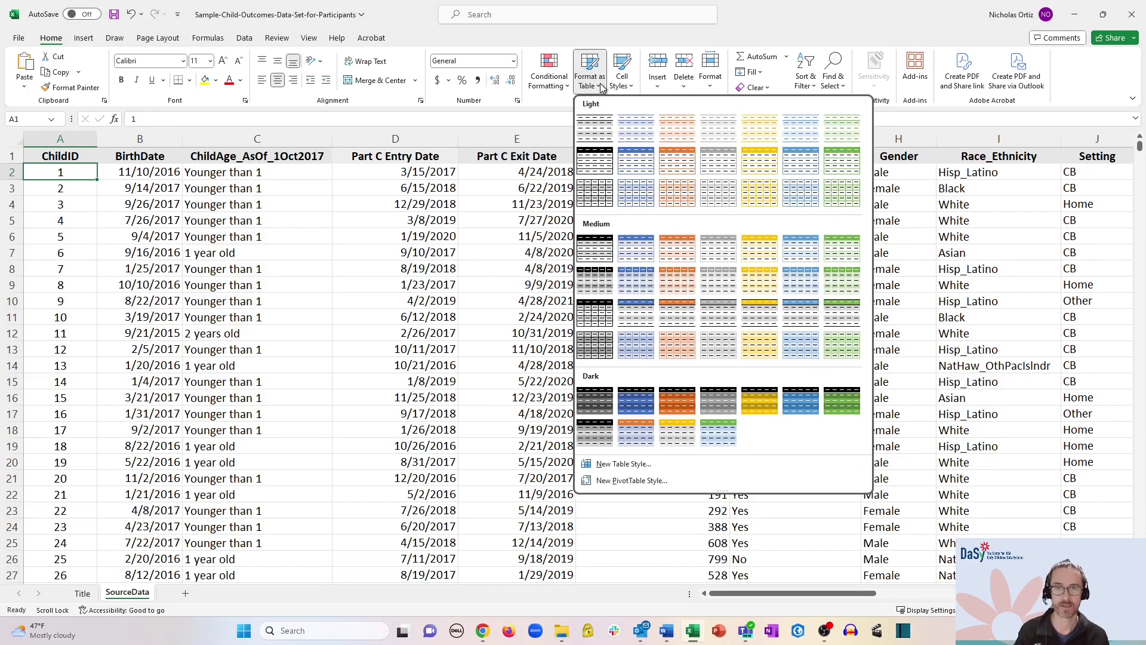
click(647, 124)
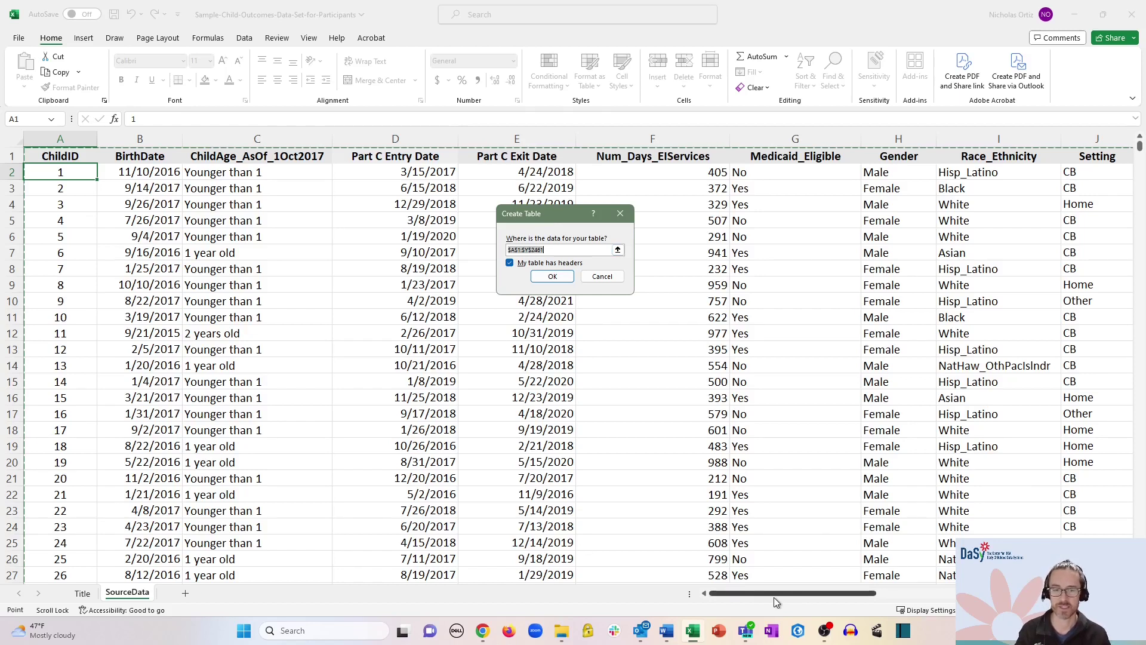
drag(771, 597, 934, 597)
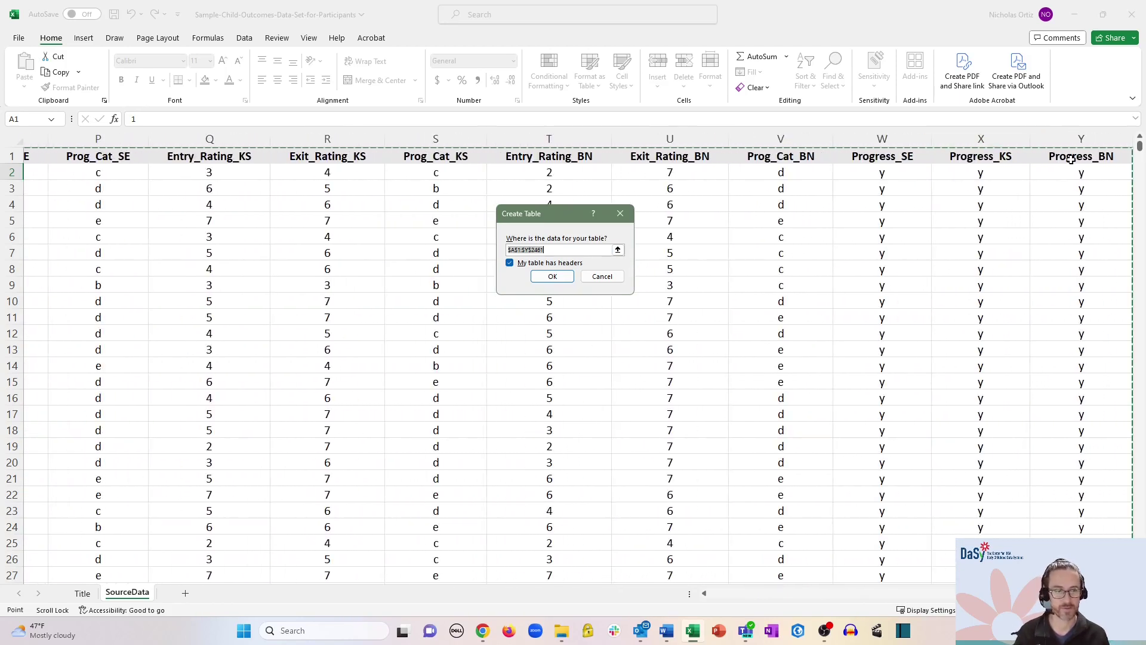
click(1127, 593)
click(1127, 593)
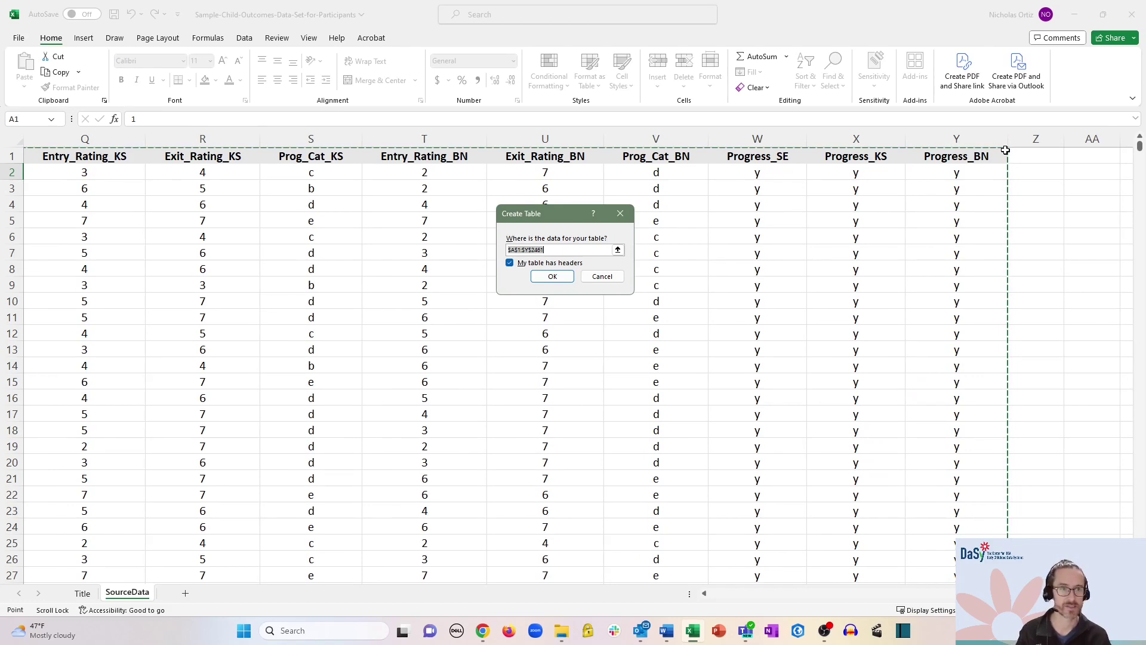
drag(1140, 146, 1138, 555)
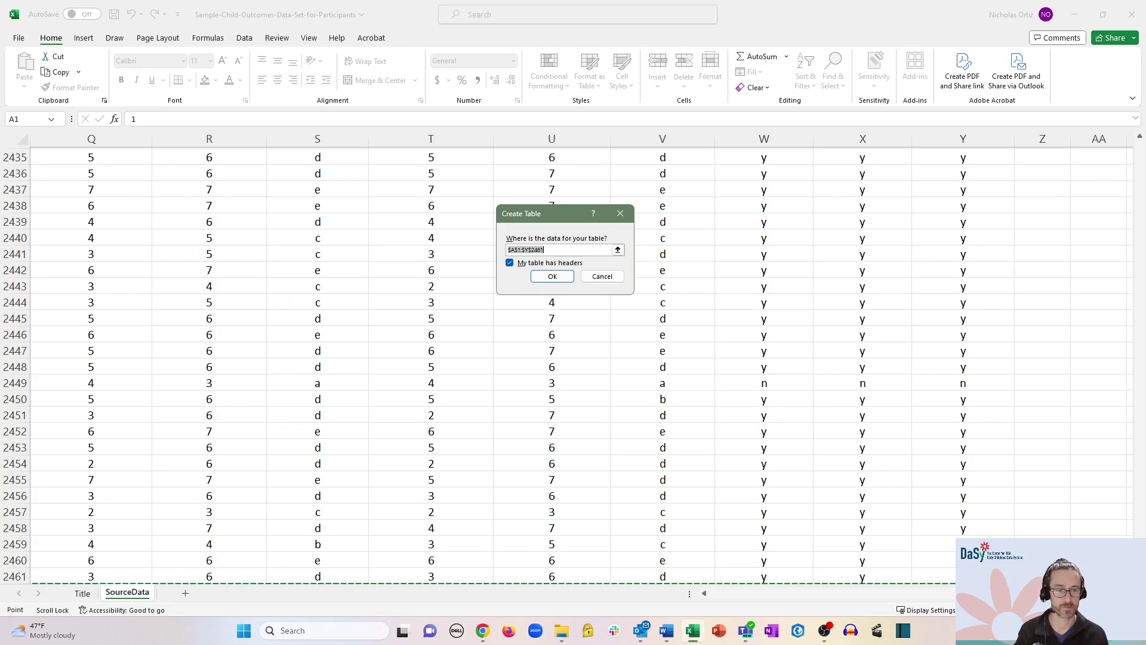
drag(980, 594, 700, 596)
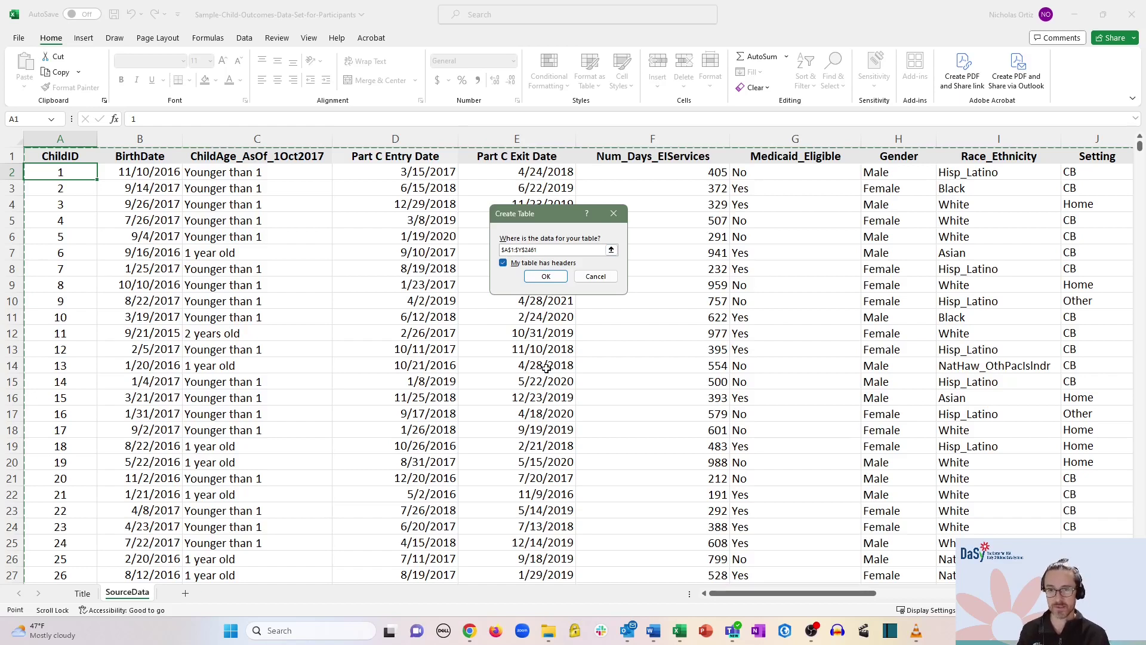
click(546, 277)
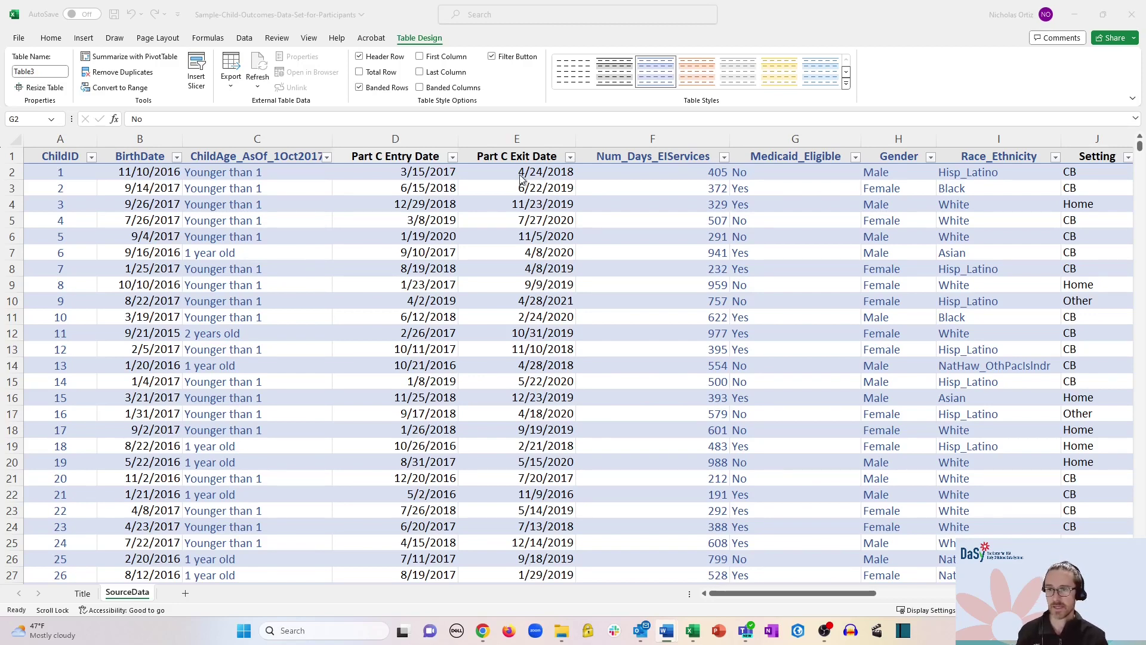
Step: Examine the new table's ChildID filter options without applying any, and look at the first two records' rows
click(54, 156)
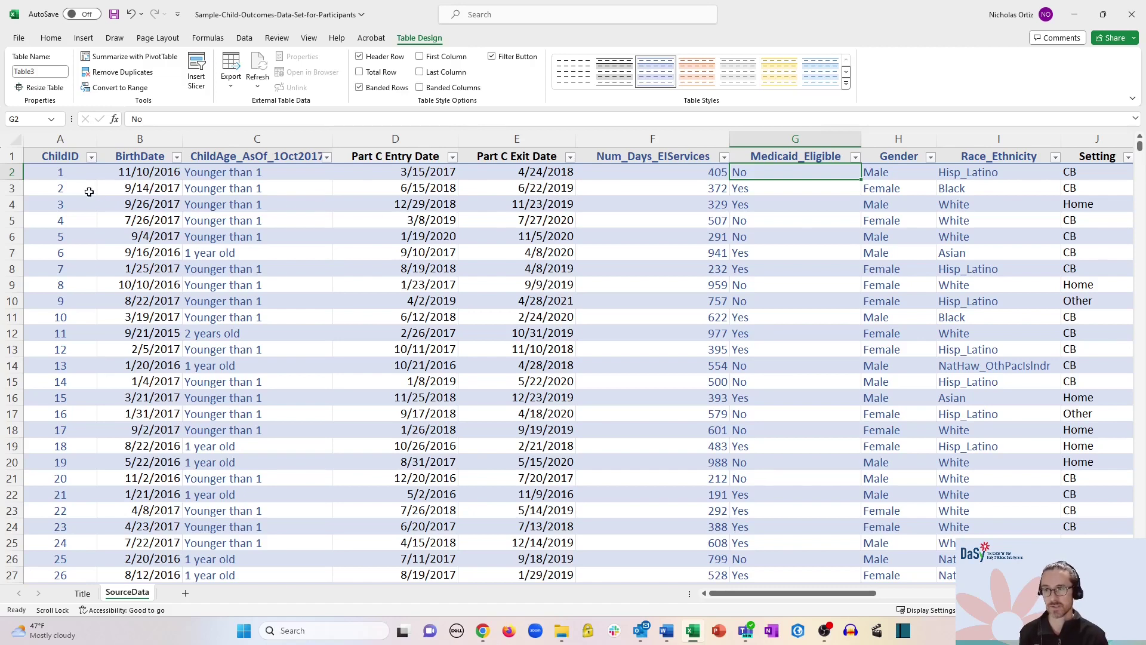
click(92, 159)
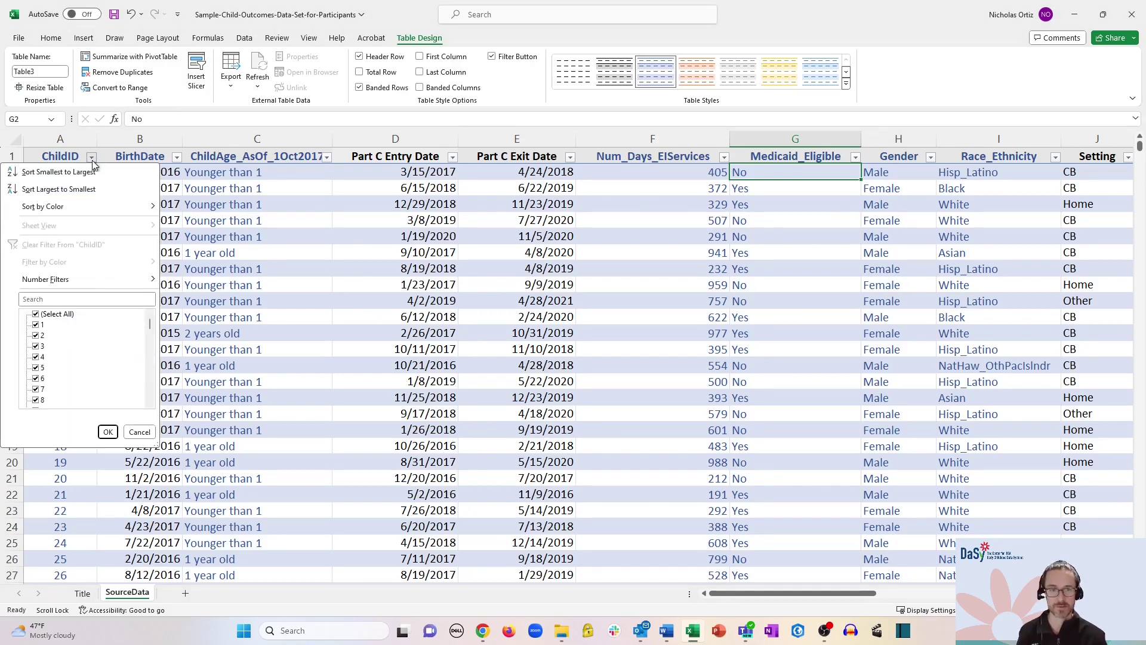
click(92, 159)
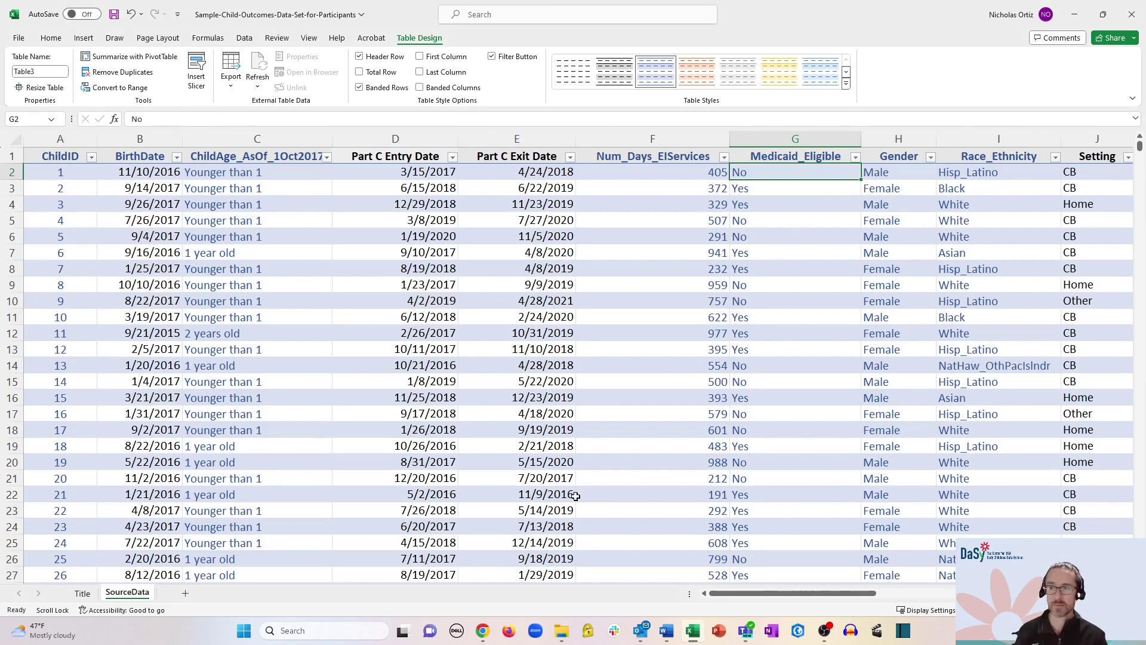
click(12, 171)
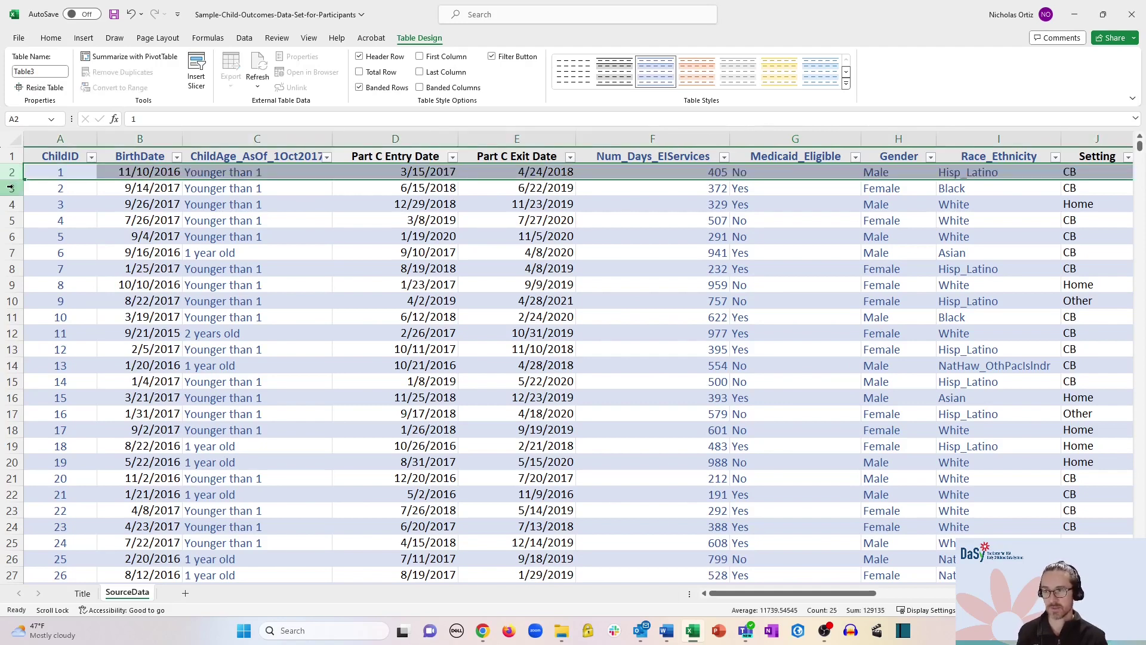
click(11, 188)
Step: Rename the table SourceData to match the sheet name
click(54, 188)
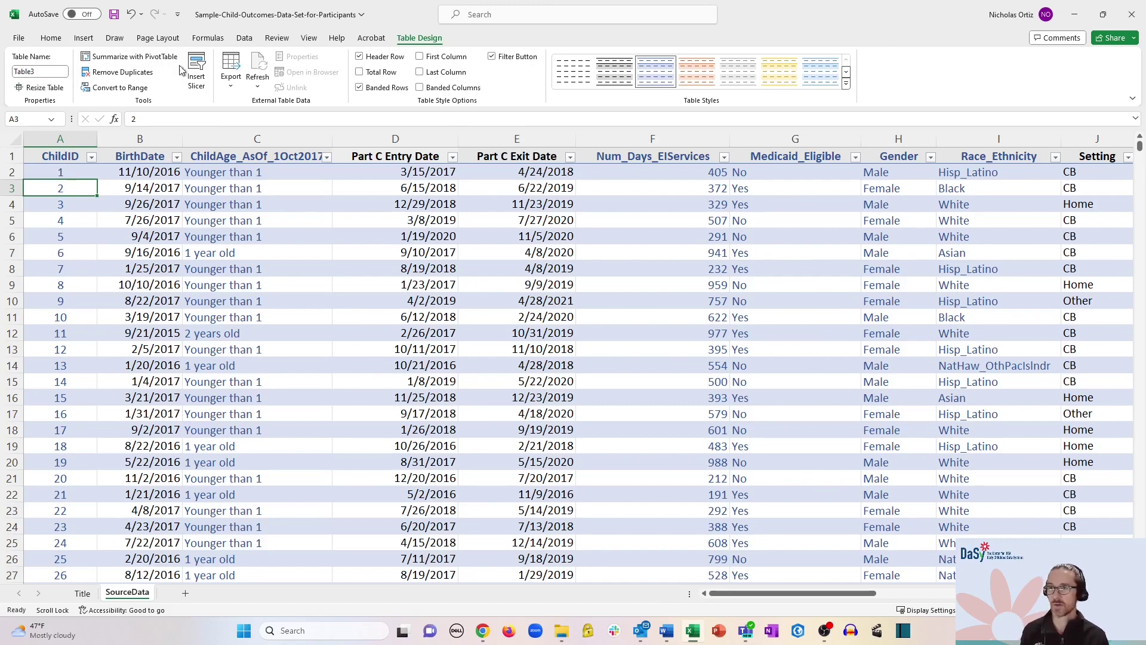
click(42, 71)
text(SourceData)
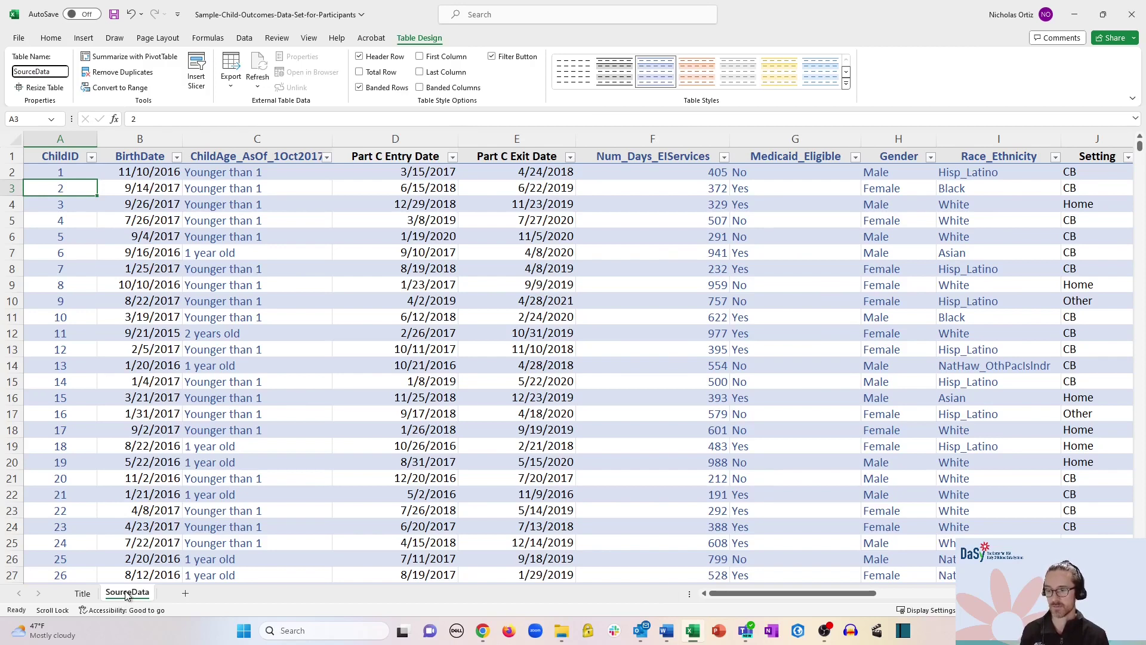
click(171, 226)
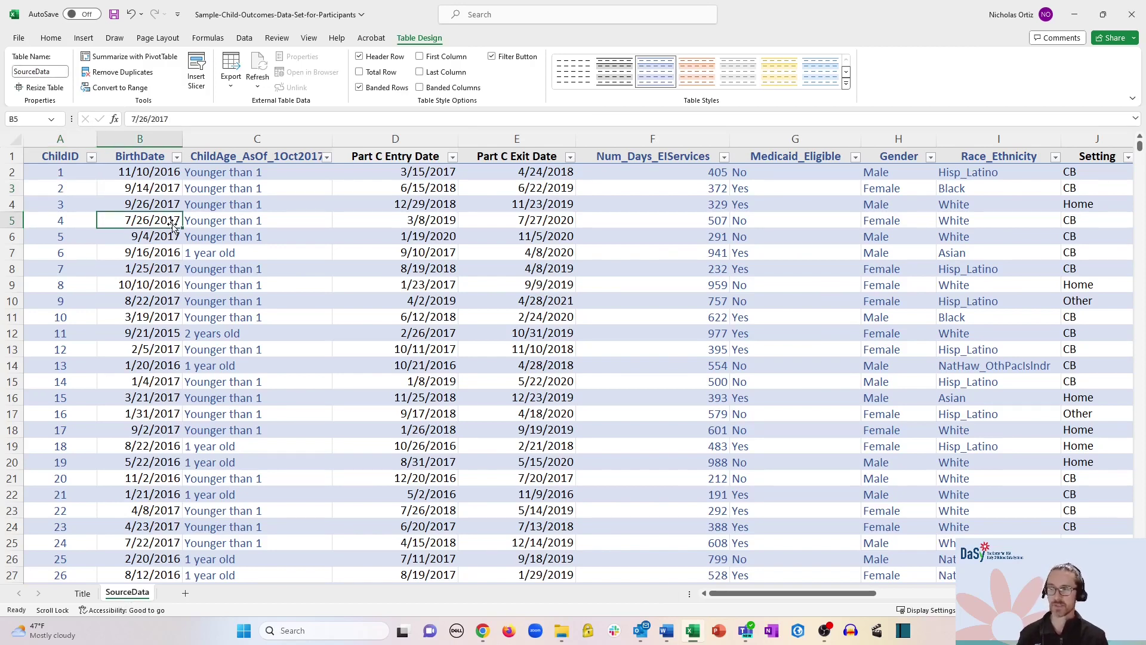